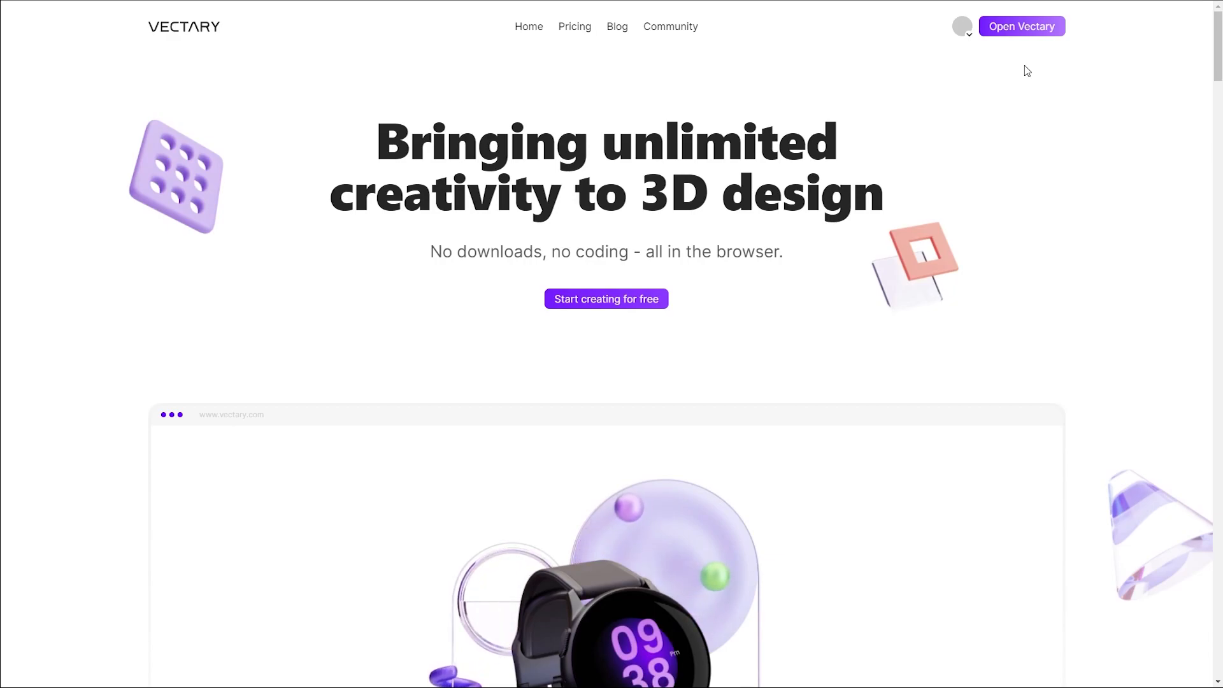
# Create a new Studio Beta project and add a sphere with 32 radius segments
pyautogui.click(1022, 27)
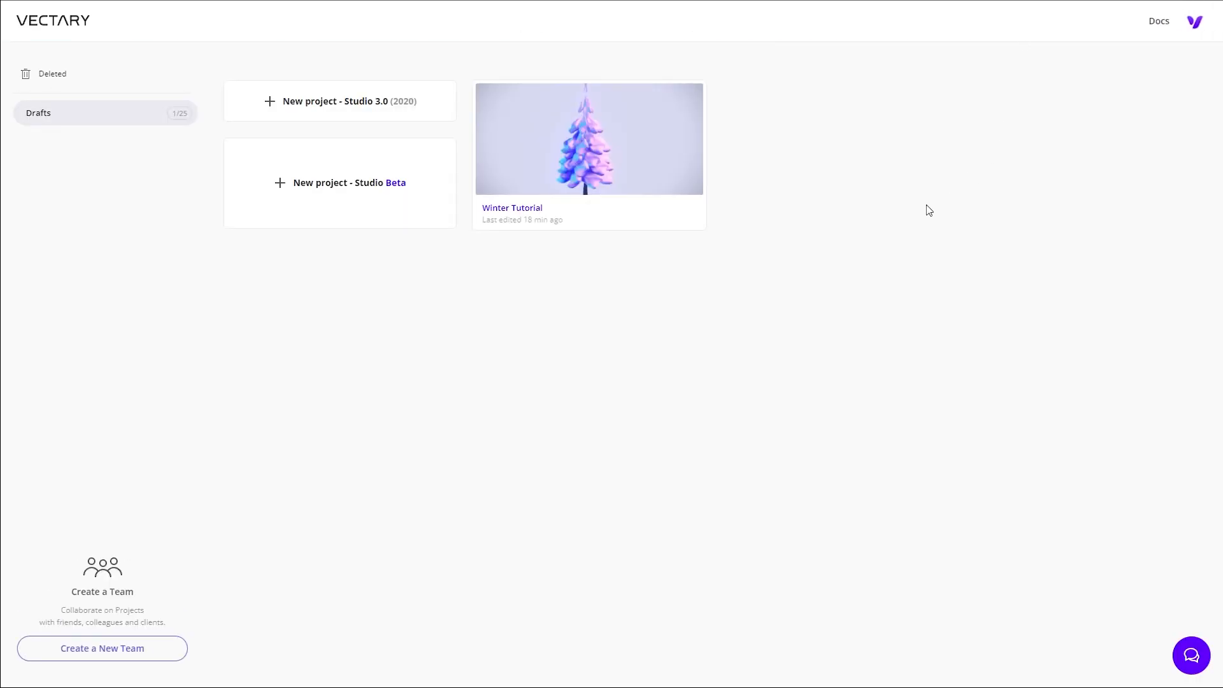
pyautogui.click(350, 184)
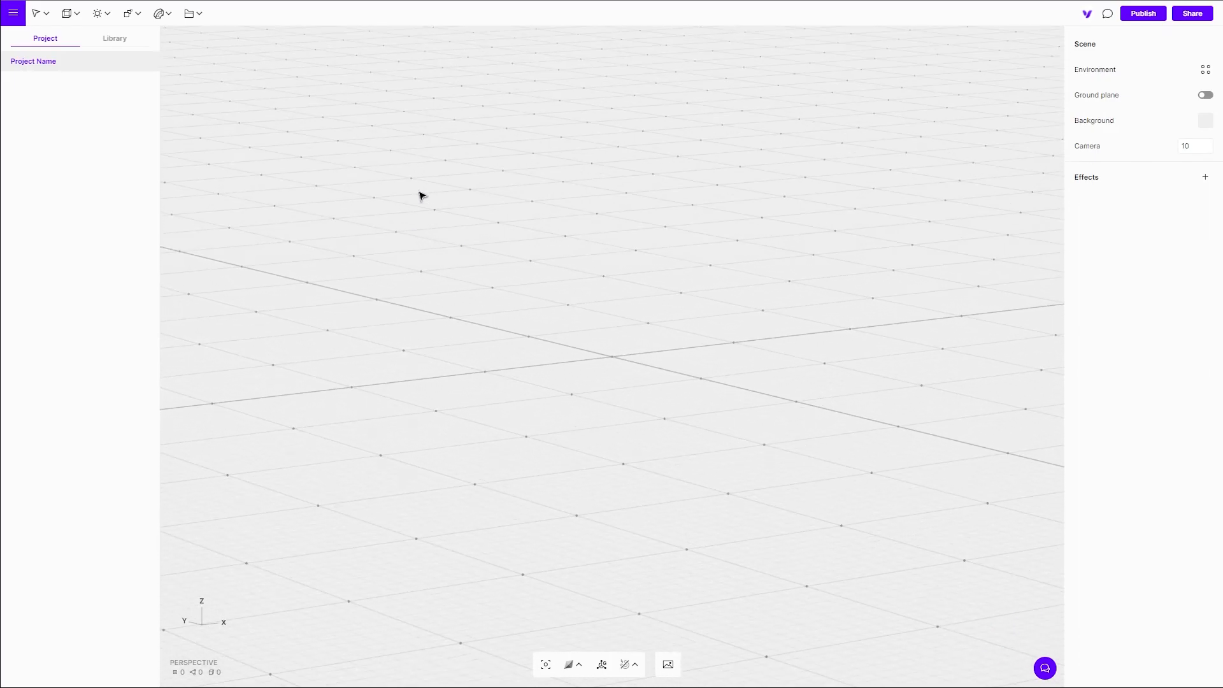
pyautogui.click(82, 16)
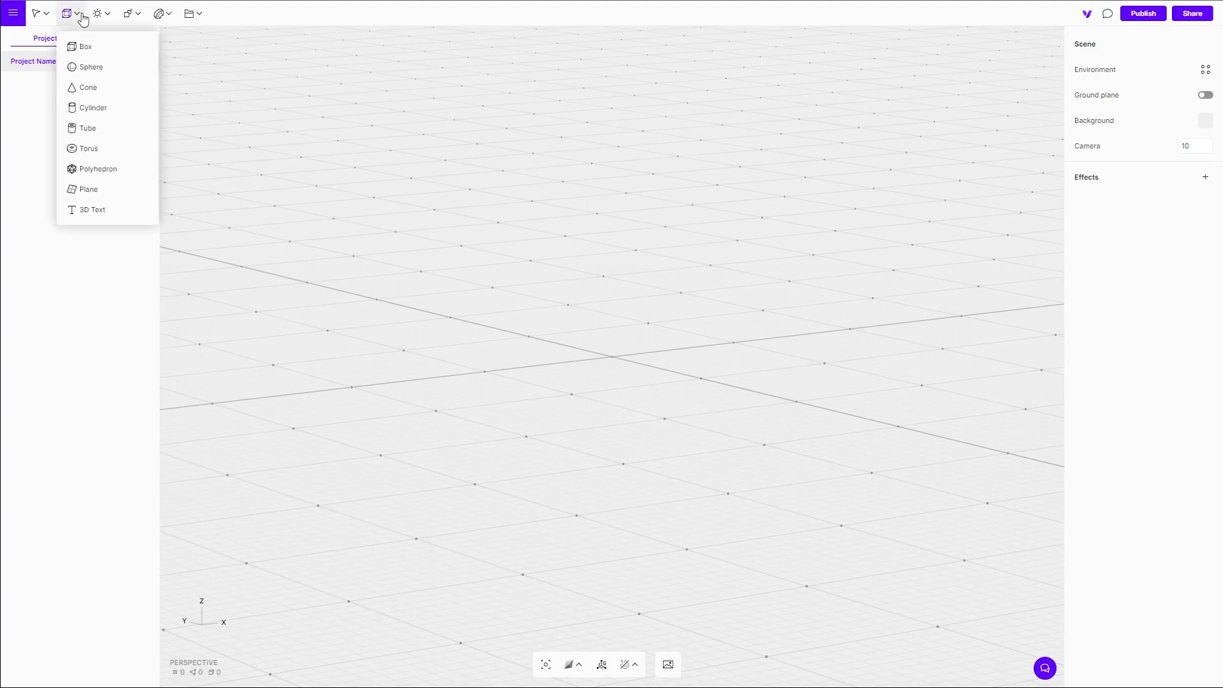
pyautogui.click(93, 67)
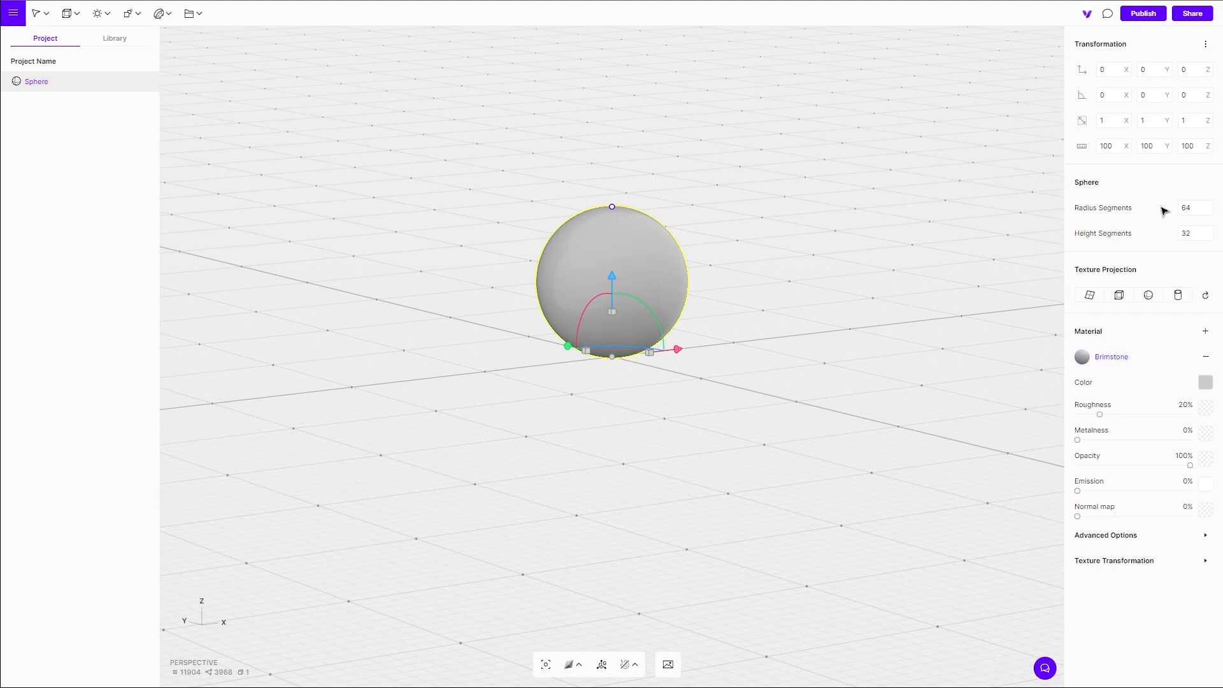
pyautogui.click(1196, 211)
pyautogui.click(804, 274)
# Apply a Noise deformer to the sphere with an intensity of 0 in X and 18 in Y
pyautogui.click(633, 261)
pyautogui.click(164, 14)
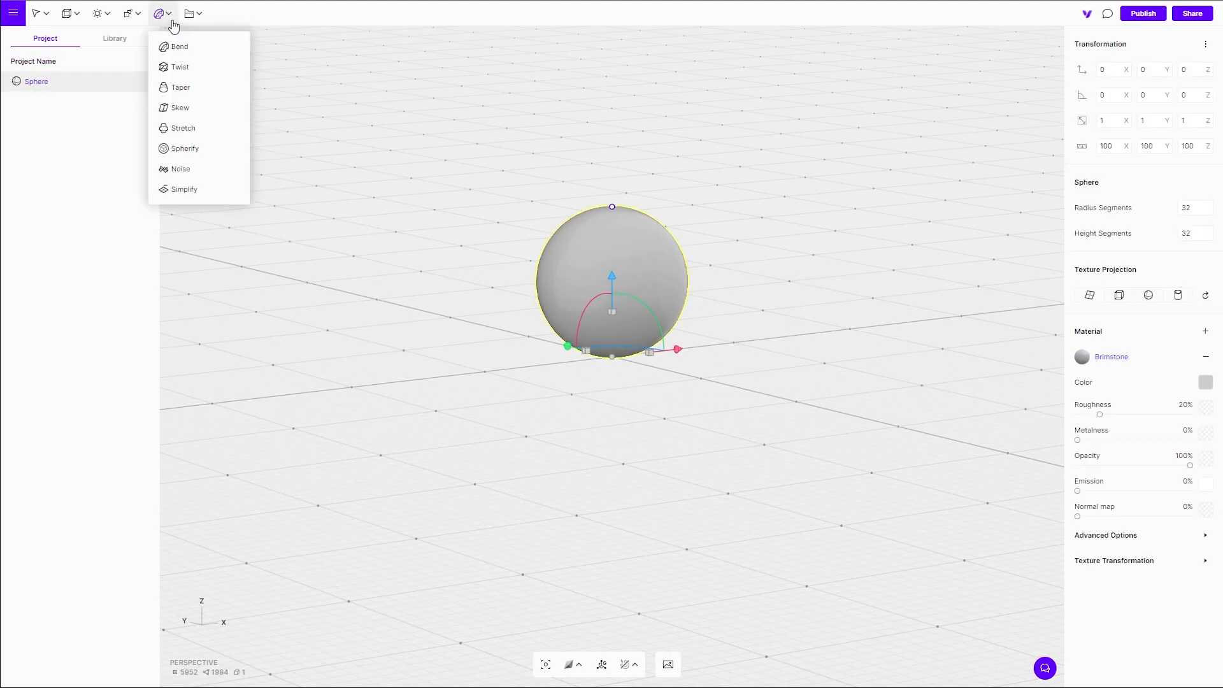
pyautogui.click(182, 168)
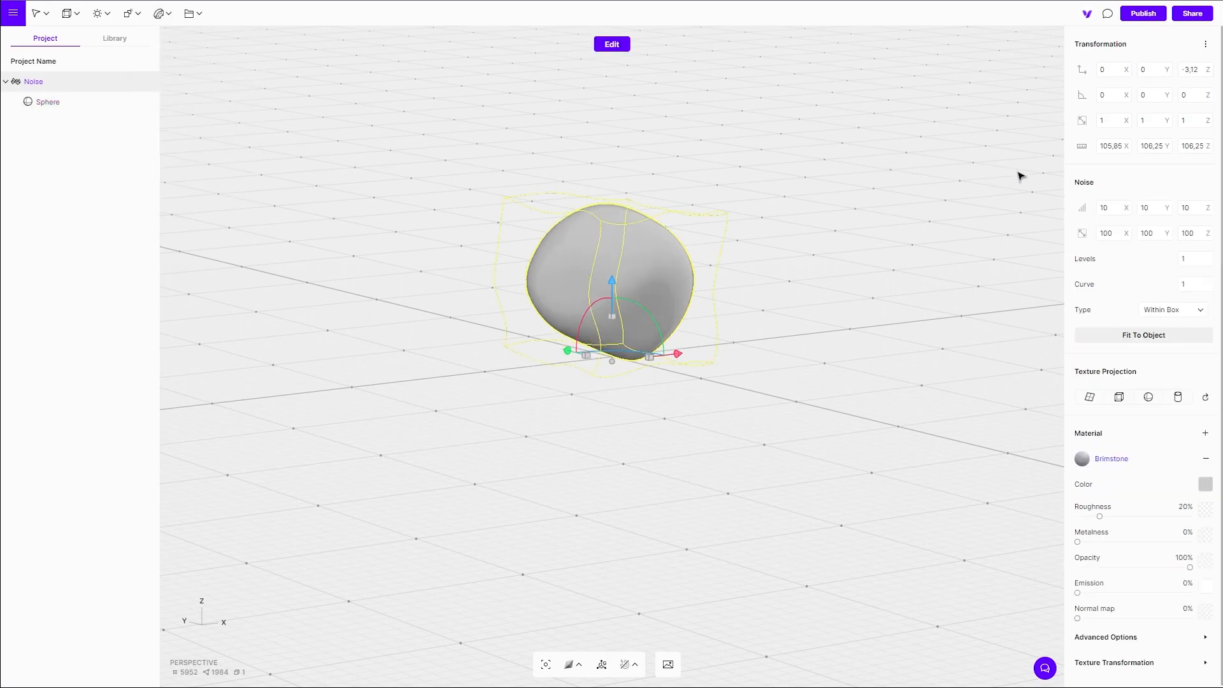
pyautogui.moveTo(1127, 208); pyautogui.dragTo(1130, 218)
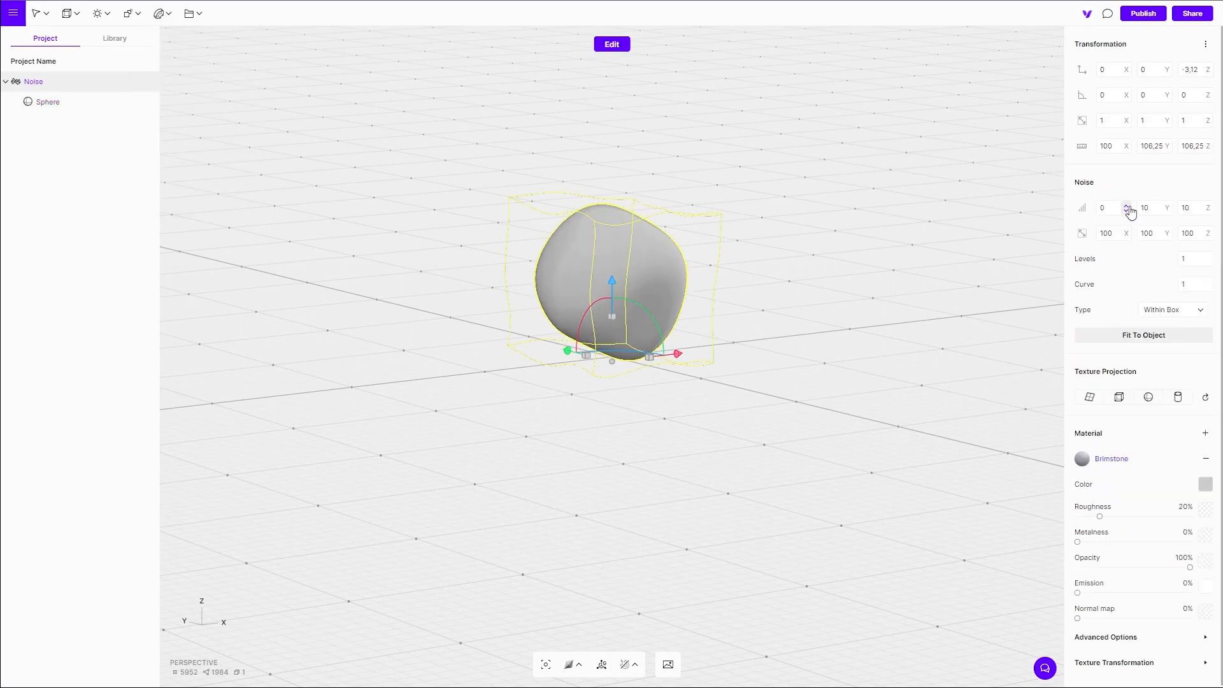
pyautogui.click(1156, 209)
pyautogui.press('Return')
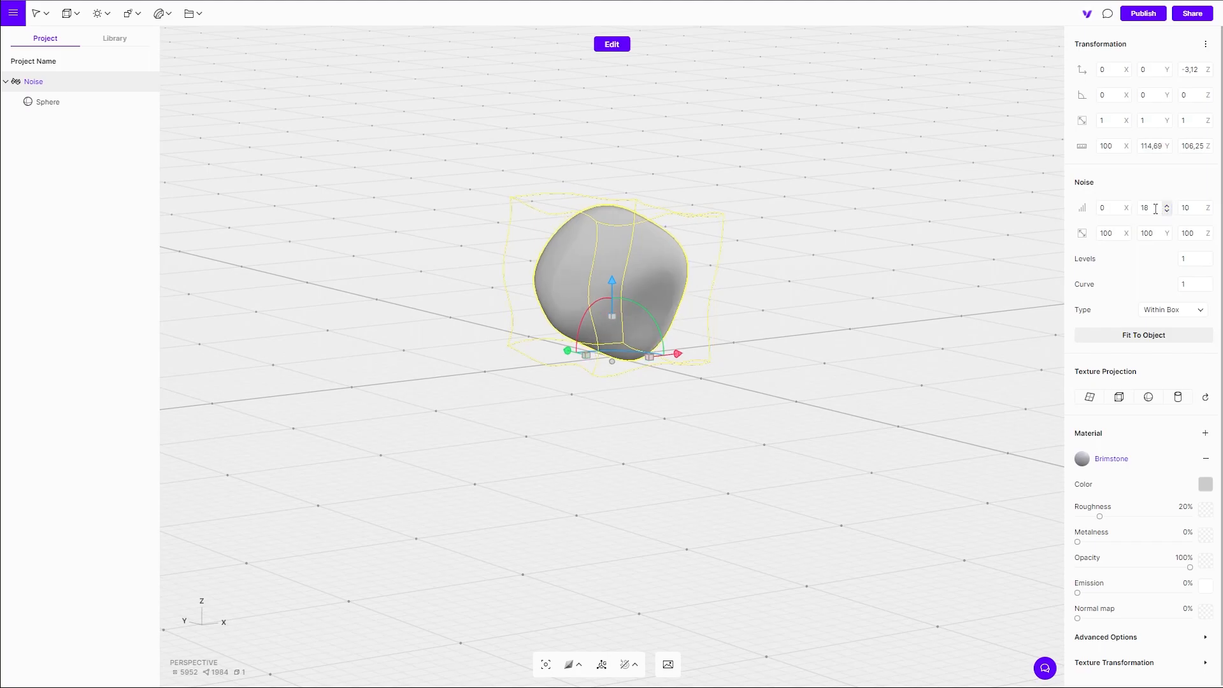
pyautogui.click(1190, 211)
pyautogui.press('Return')
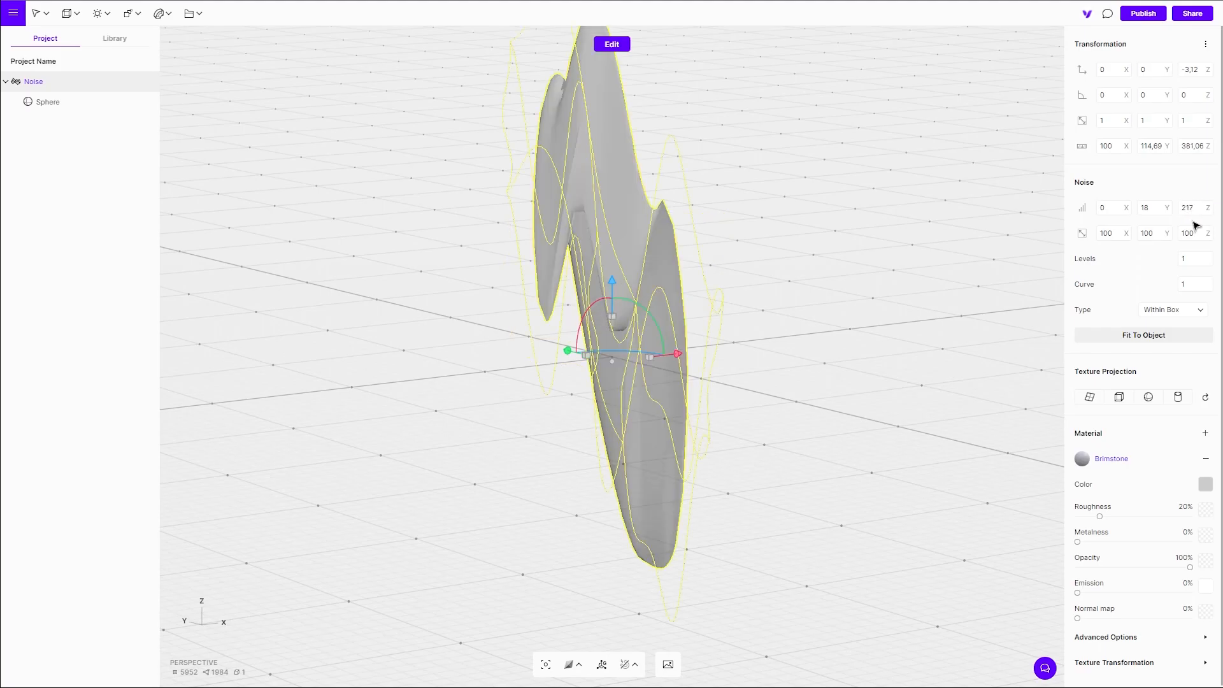
pyautogui.click(1196, 233)
pyautogui.hotkey('ctrl', 'z')
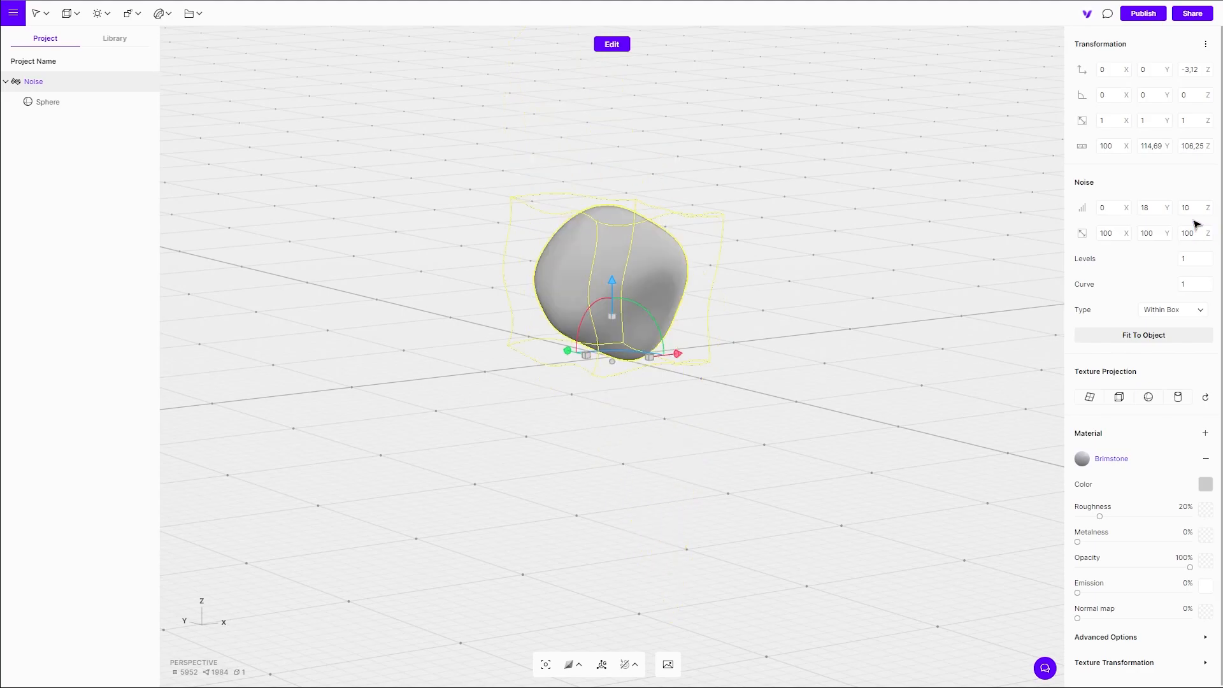
# Set the Noise deformer's Z intensity to 117 and its scale to 70 in Y and 217 in Z
pyautogui.click(1202, 212)
pyautogui.press('Return')
pyautogui.click(1199, 232)
pyautogui.write('217')
pyautogui.press('Return')
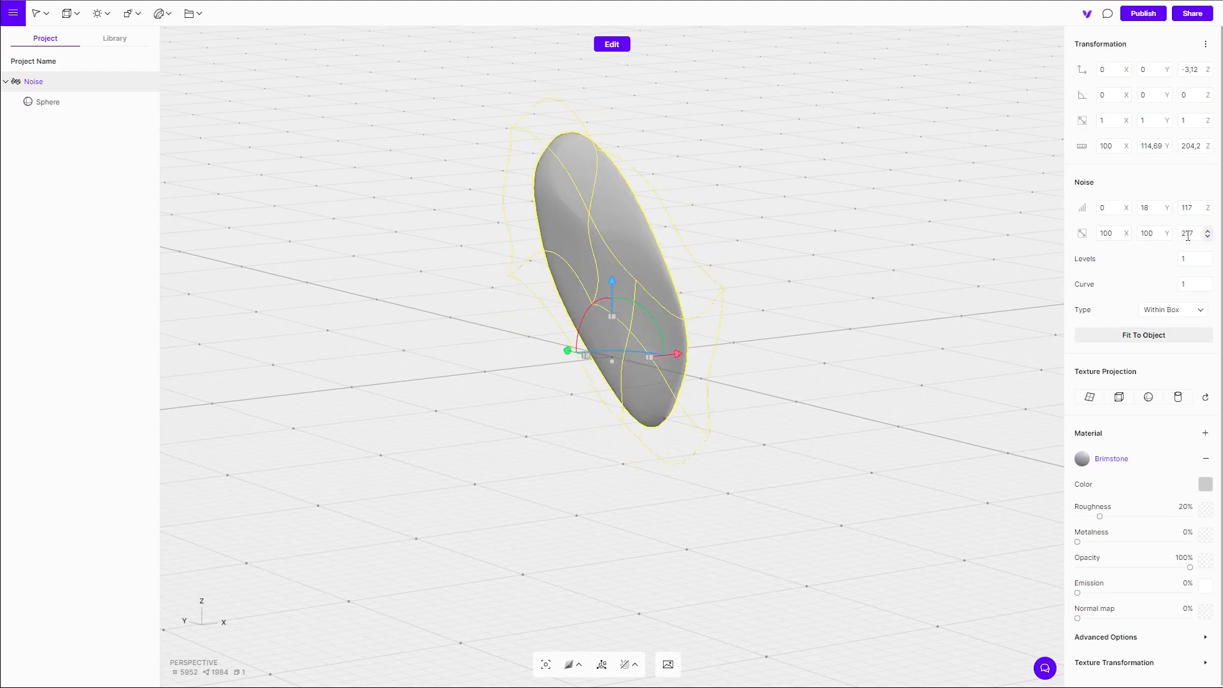
pyautogui.click(1158, 234)
pyautogui.press('Return')
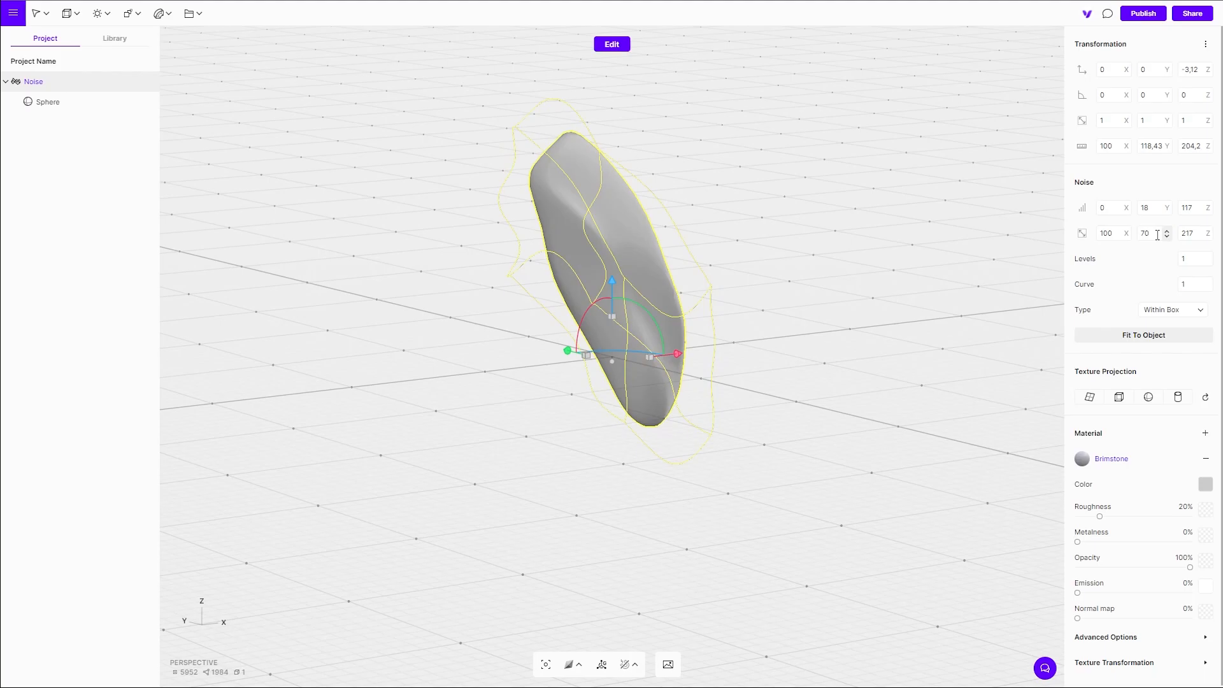
# Apply a radial array to the deformed sphere with a count of 7
pyautogui.click(839, 255)
pyautogui.moveTo(838, 255); pyautogui.dragTo(698, 225)
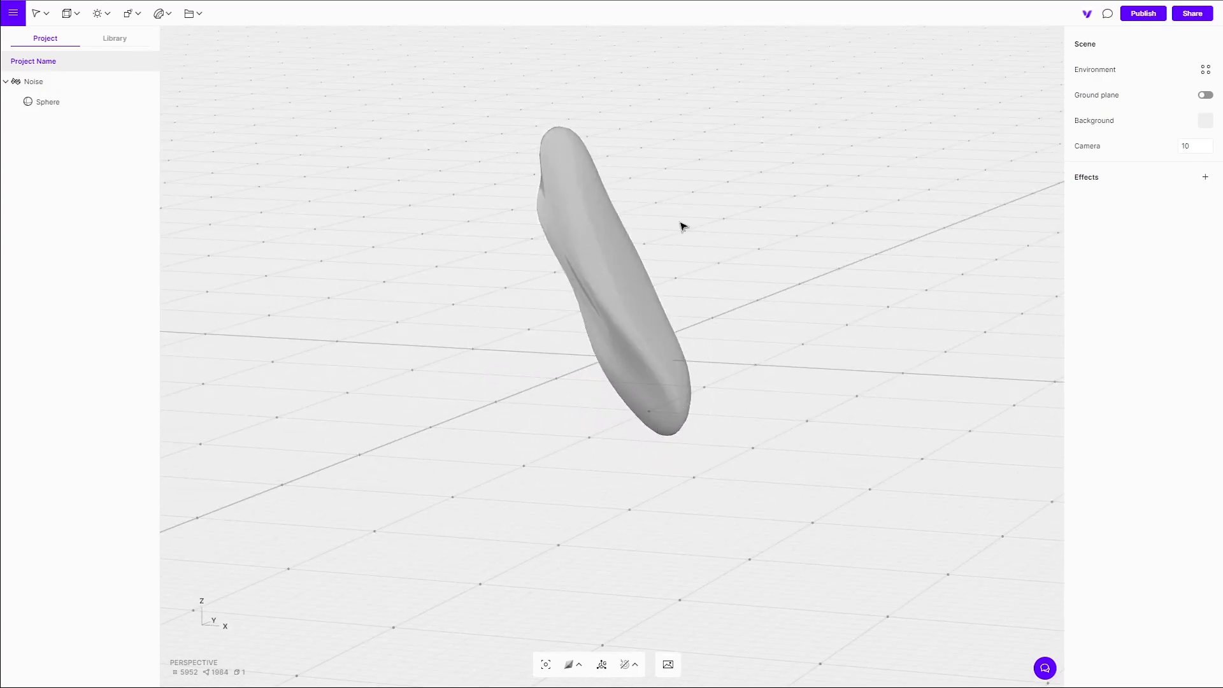
pyautogui.click(607, 235)
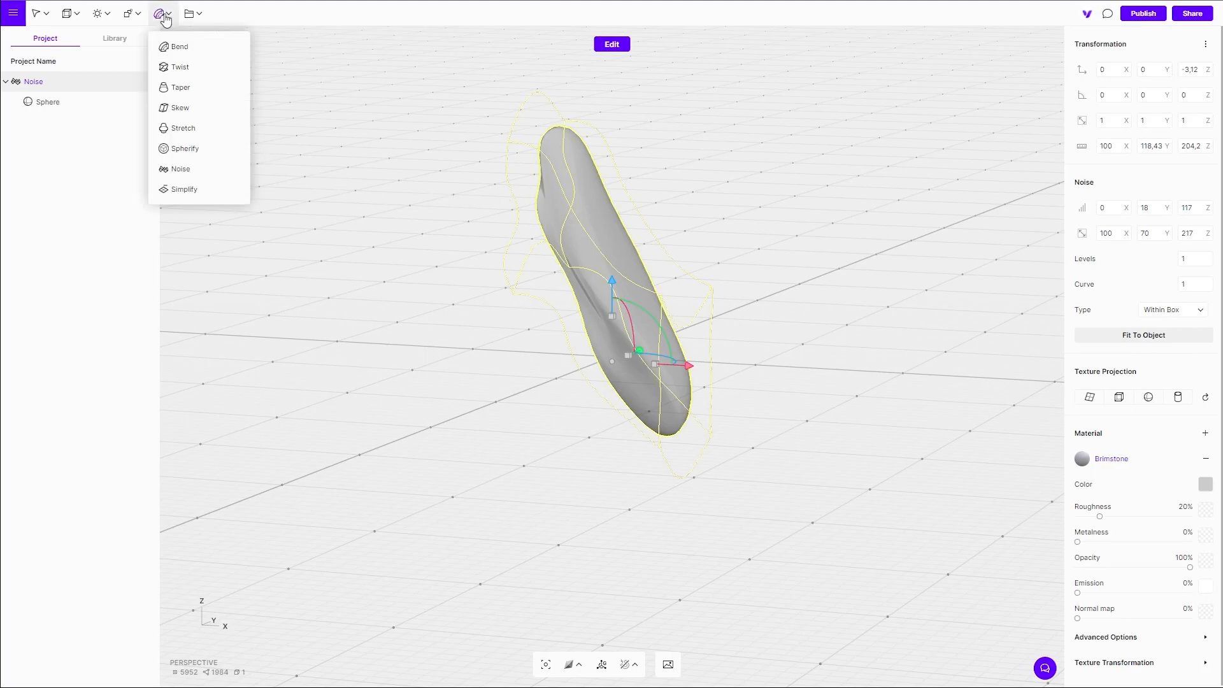
pyautogui.moveTo(144, 14)
pyautogui.click(155, 67)
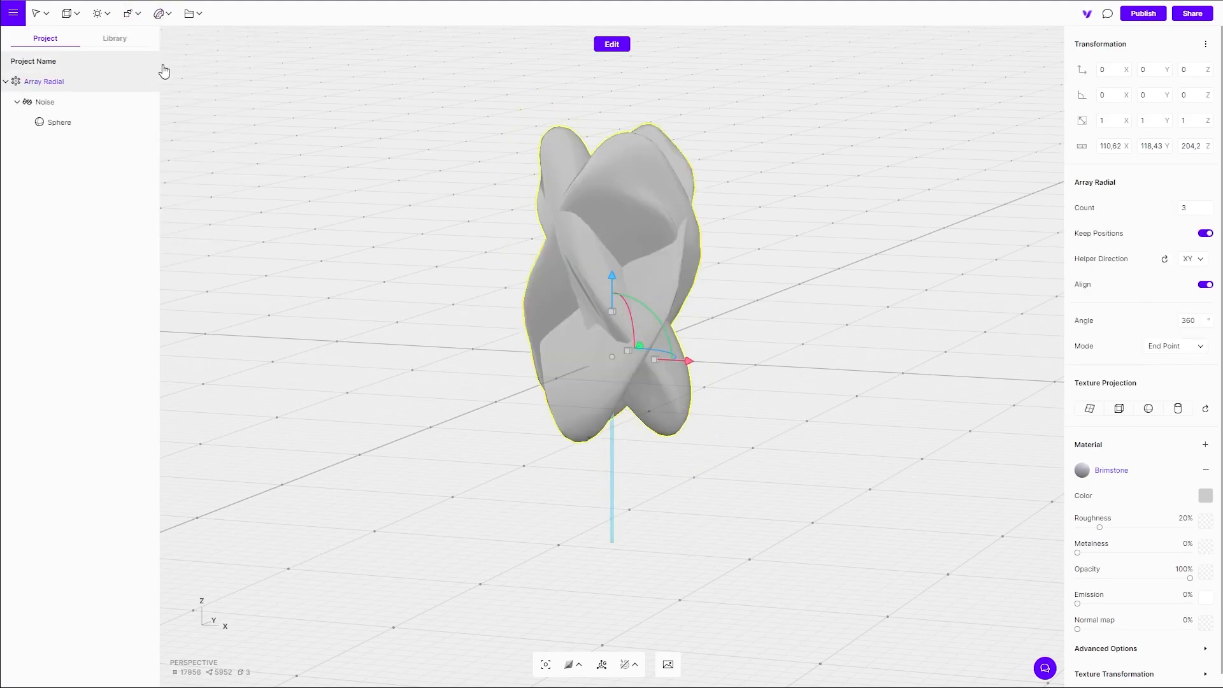
pyautogui.click(1191, 209)
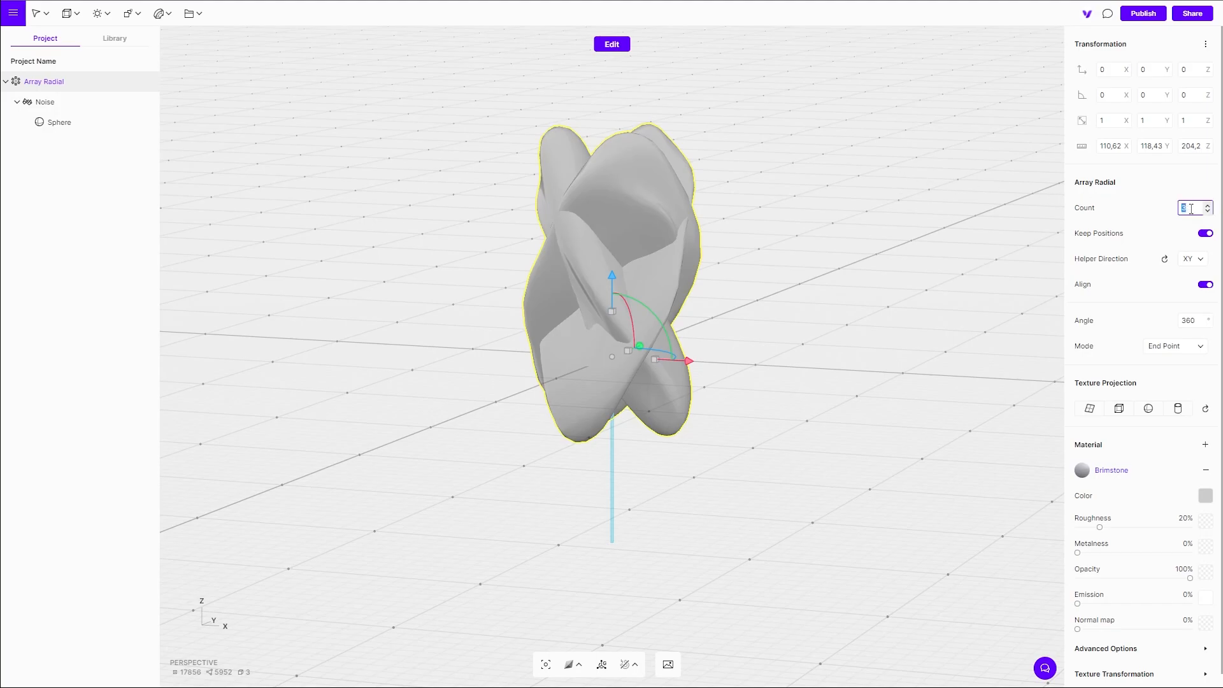
pyautogui.press('Return')
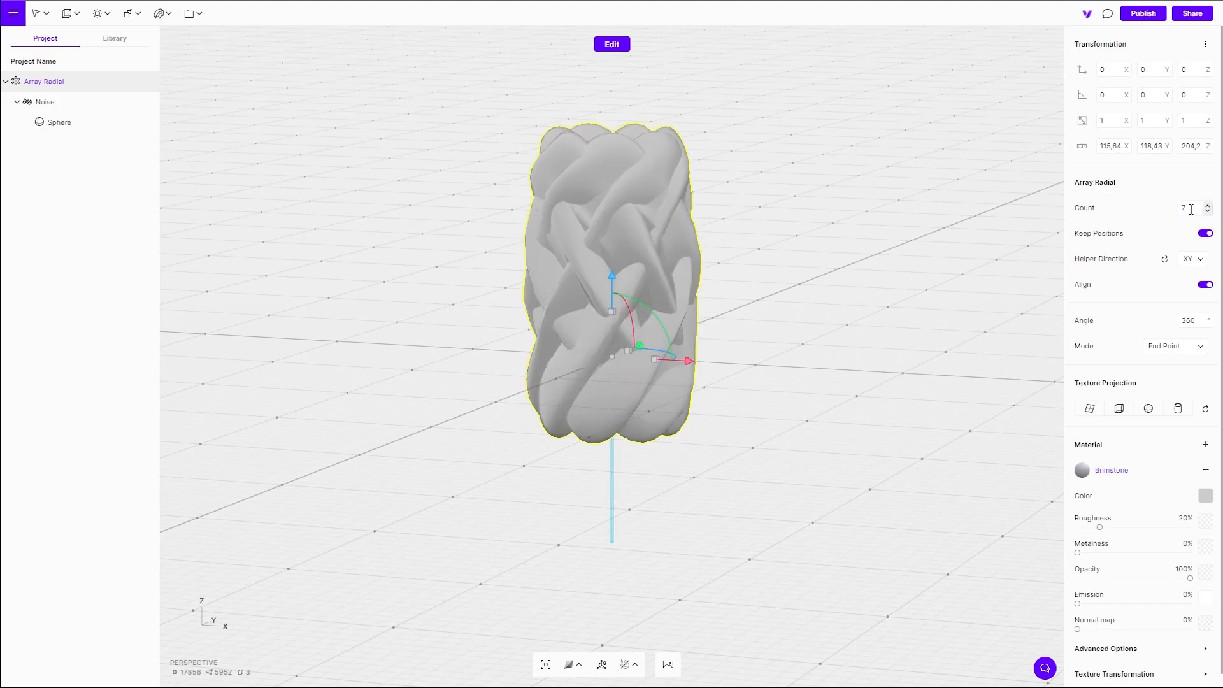
# Move the Noise object inside the radial array to about -101.7 in X and tilt it about -70° around Y so the petals spread out flat
pyautogui.click(90, 103)
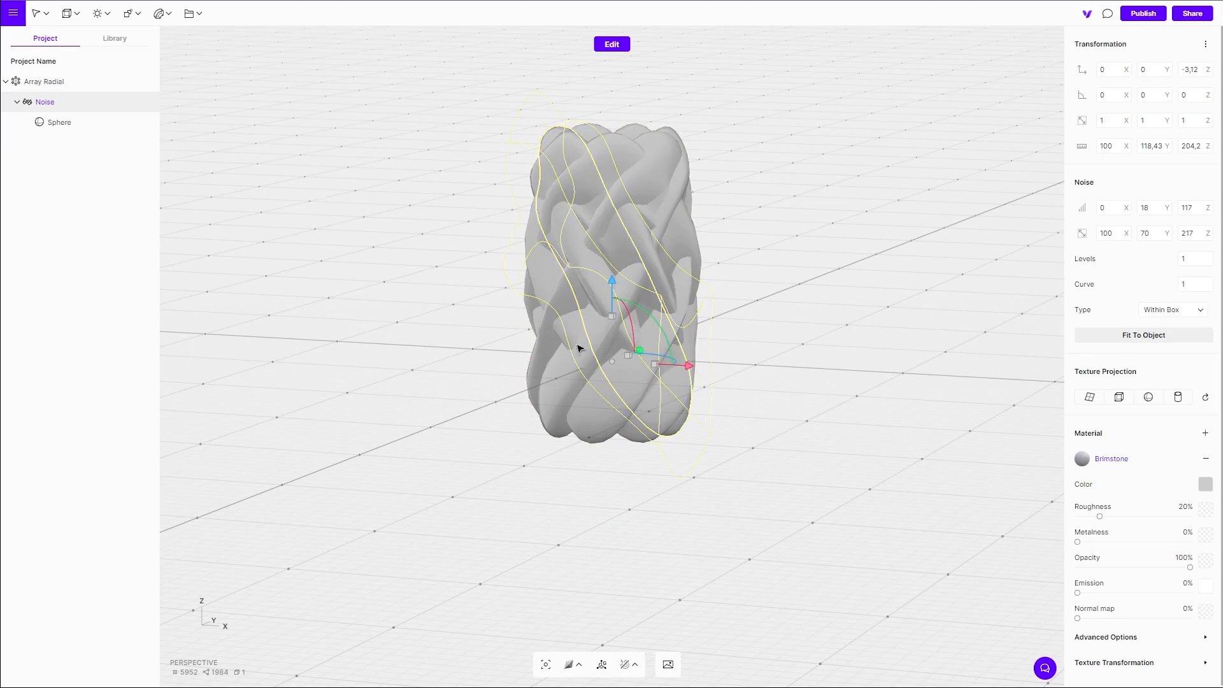
pyautogui.moveTo(689, 366); pyautogui.dragTo(437, 311)
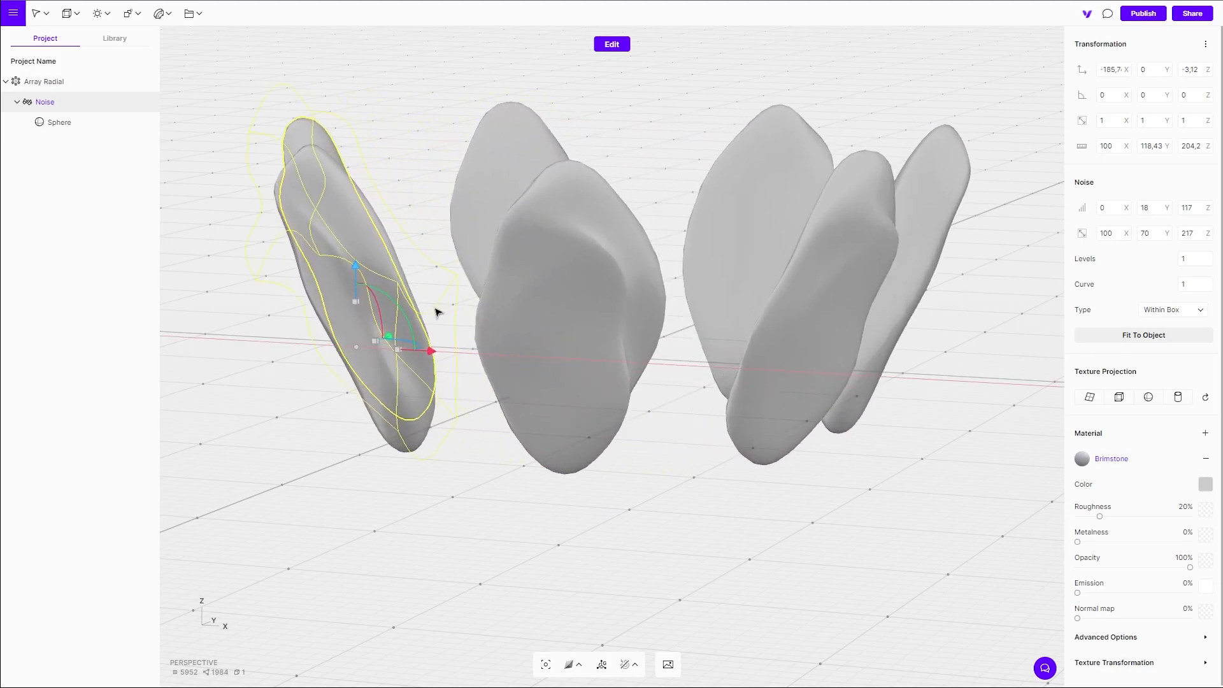
pyautogui.moveTo(311, 153); pyautogui.dragTo(464, 161, button='middle')
pyautogui.moveTo(507, 136); pyautogui.dragTo(532, 234, button='right')
pyautogui.moveTo(534, 264); pyautogui.dragTo(446, 241)
pyautogui.moveTo(589, 328); pyautogui.dragTo(707, 350)
pyautogui.scroll(5, 715, 357)
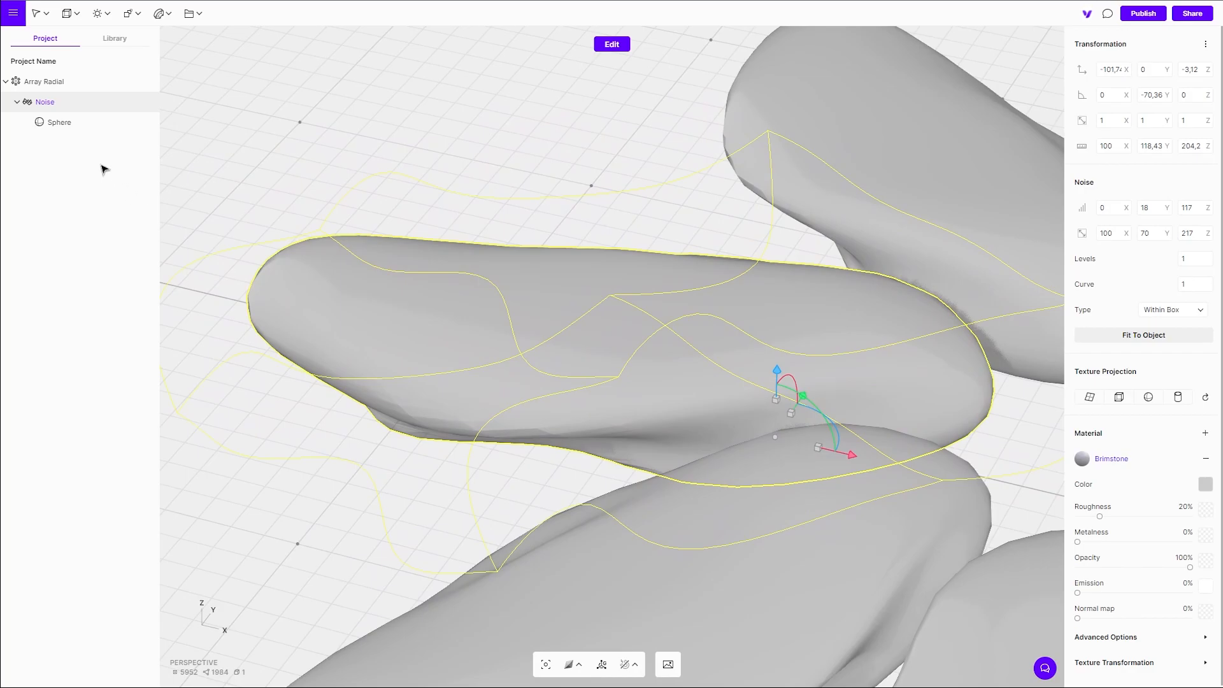
# Apply a grid array to the radial array with counts of 1 in X, 1 in Y and 5 in Z
pyautogui.click(68, 81)
pyautogui.scroll(-5, 683, 221)
pyautogui.press('f')
pyautogui.moveTo(683, 403); pyautogui.dragTo(749, 381, button='right')
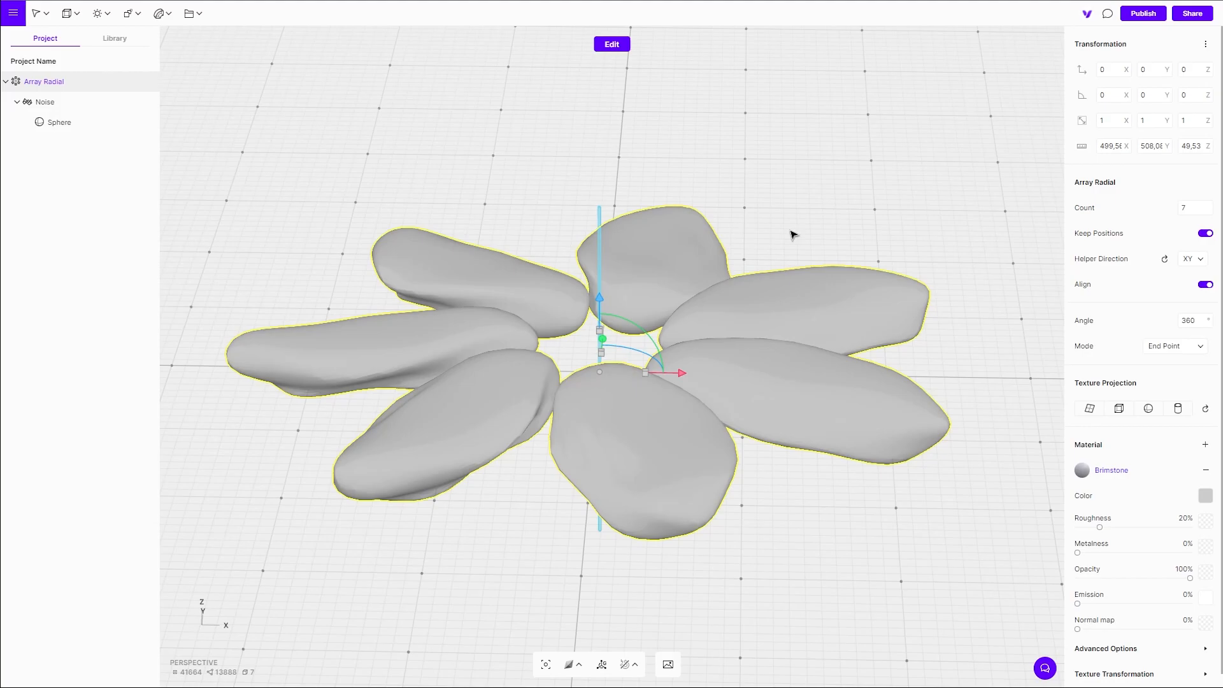
pyautogui.click(132, 14)
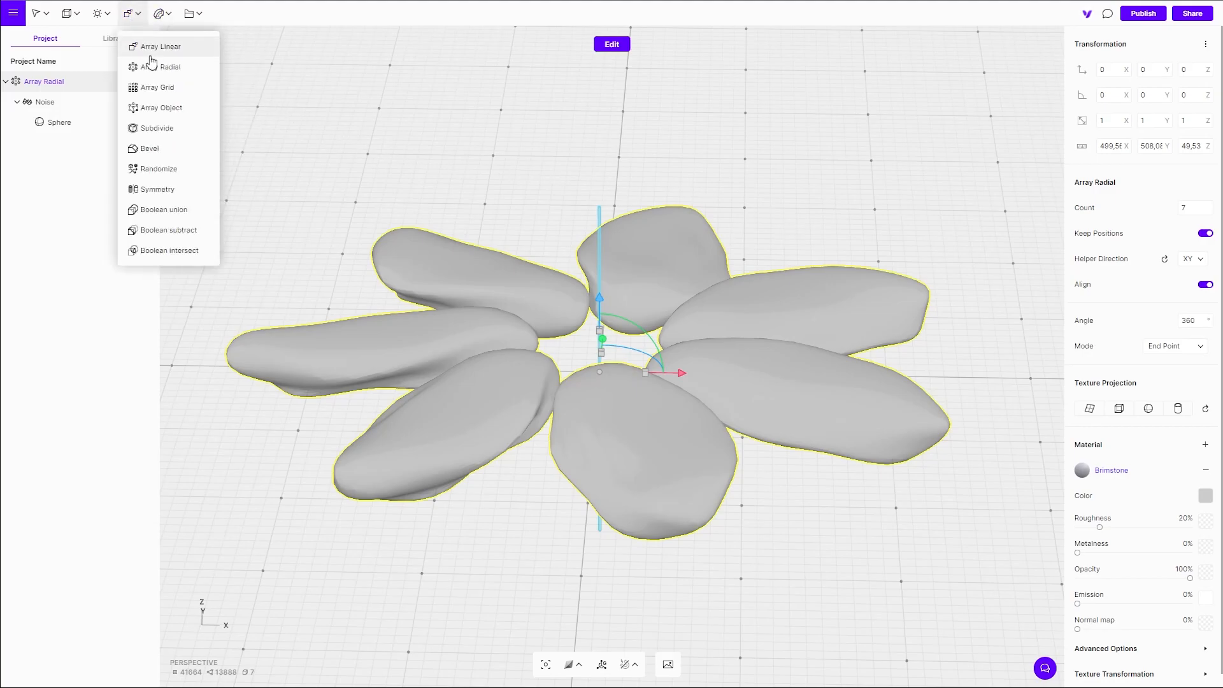
pyautogui.click(164, 89)
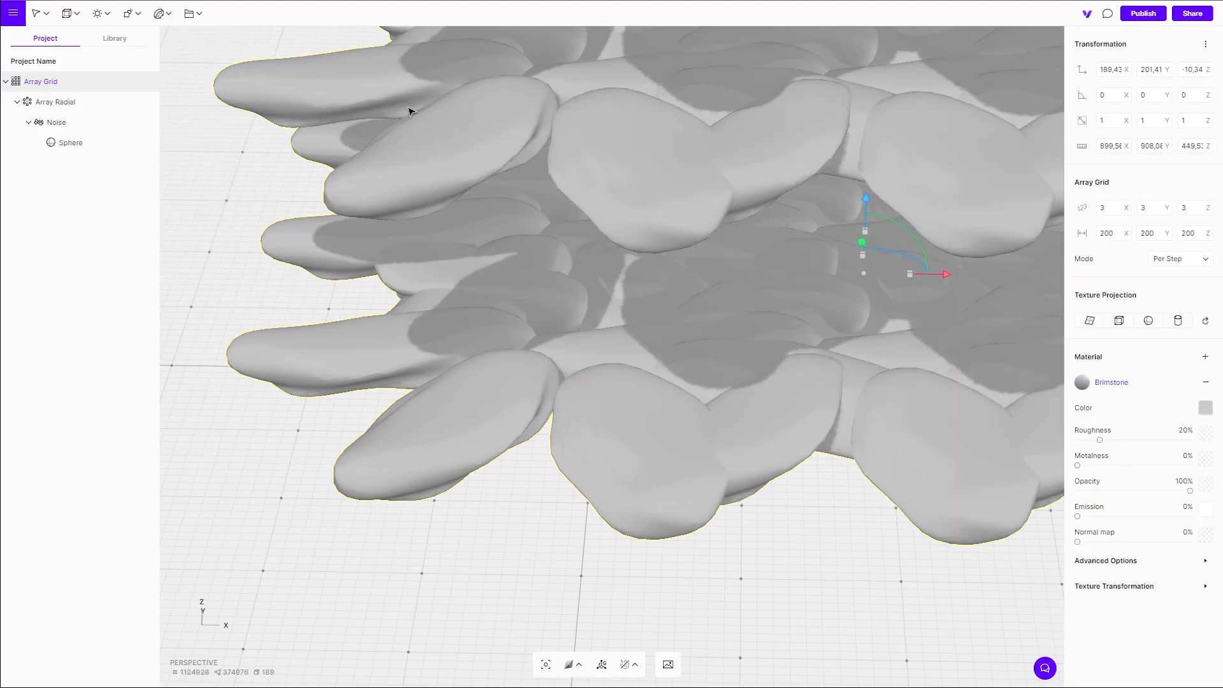
pyautogui.doubleClick(1126, 212)
pyautogui.doubleClick(1167, 210)
pyautogui.doubleClick(1194, 207)
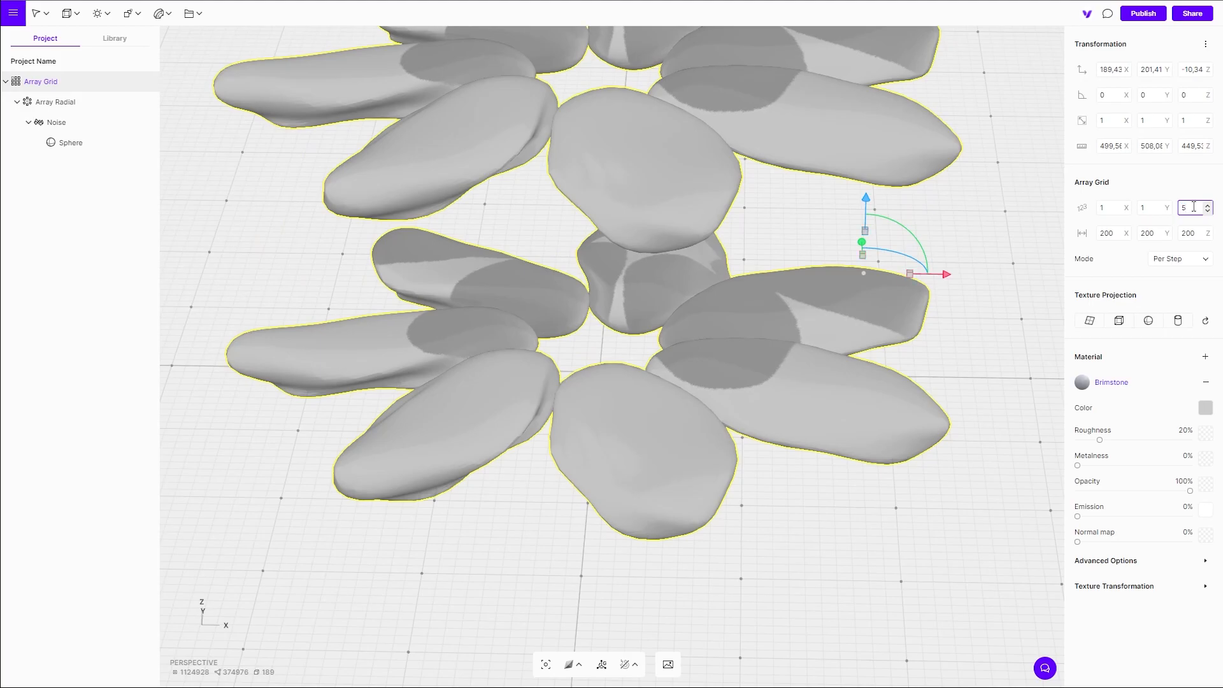
# Set the grid array's Z spacing to 90 to bring the petal layers closer together
pyautogui.doubleClick(1200, 234)
pyautogui.click(867, 338)
pyautogui.scroll(-3, 866, 338)
pyautogui.moveTo(863, 247); pyautogui.dragTo(866, 339, button='middle')
pyautogui.scroll(-3, 865, 338)
pyautogui.doubleClick(1186, 234)
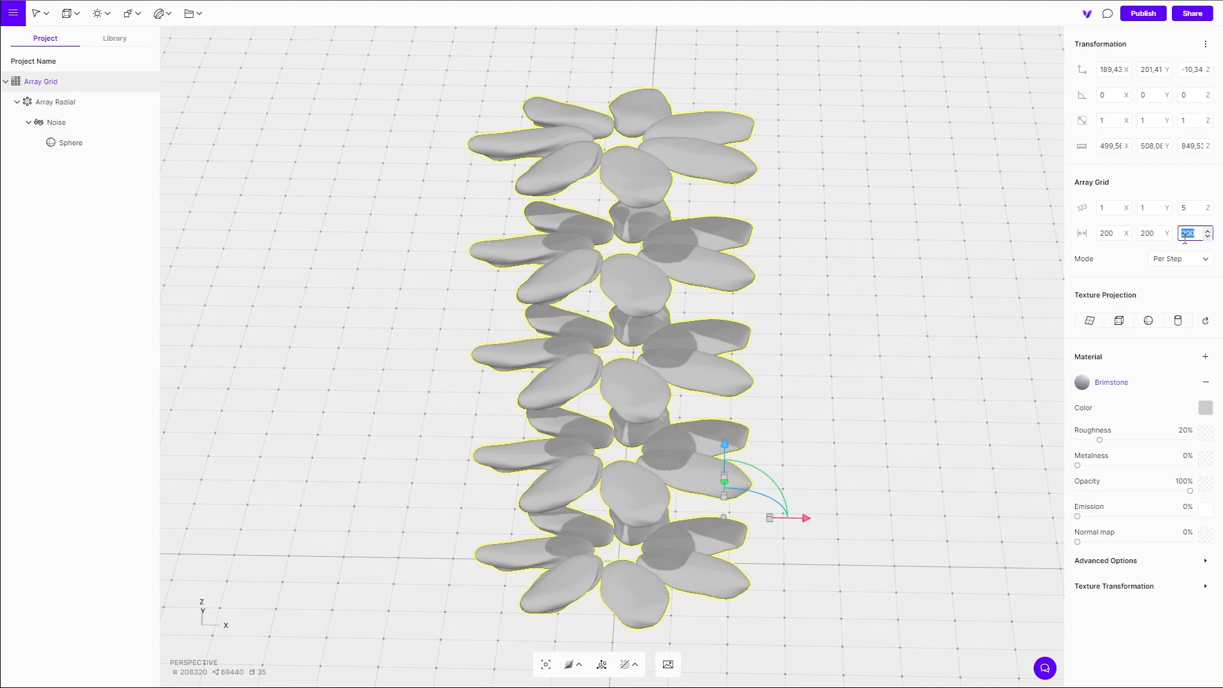
pyautogui.press('Return')
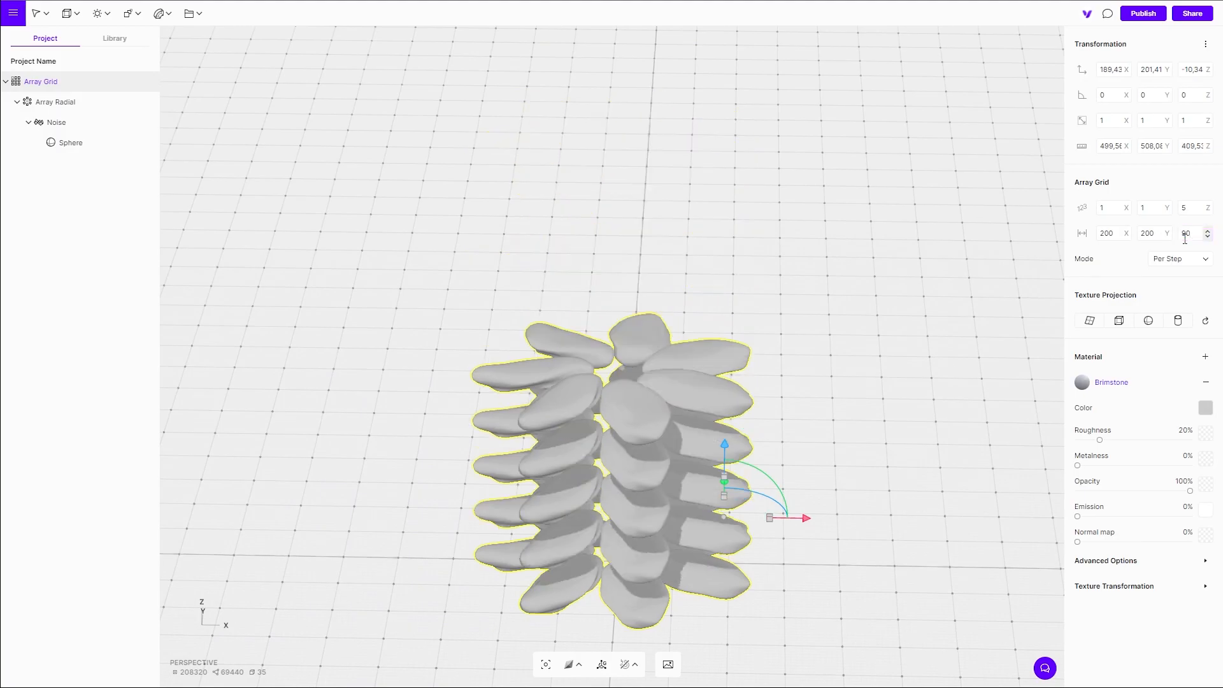
pyautogui.scroll(5, 838, 385)
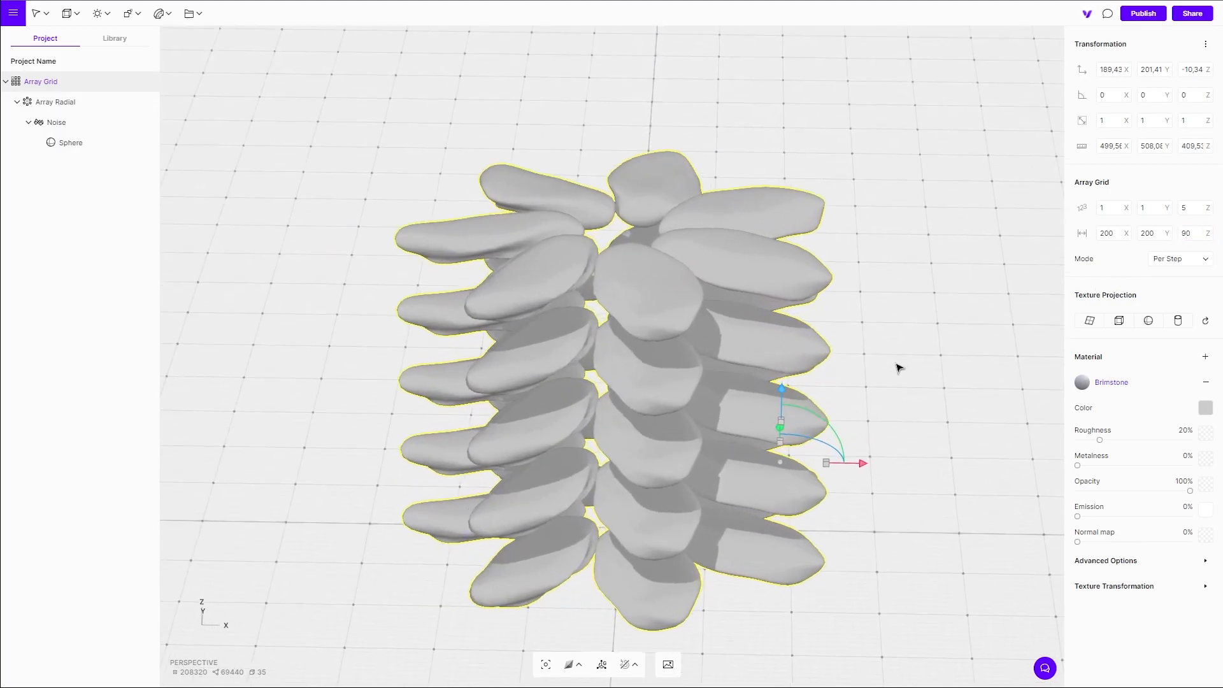
# Apply a Taper deformer to the stacked petal layers with an intensity of 100%
pyautogui.moveTo(958, 435); pyautogui.dragTo(997, 414)
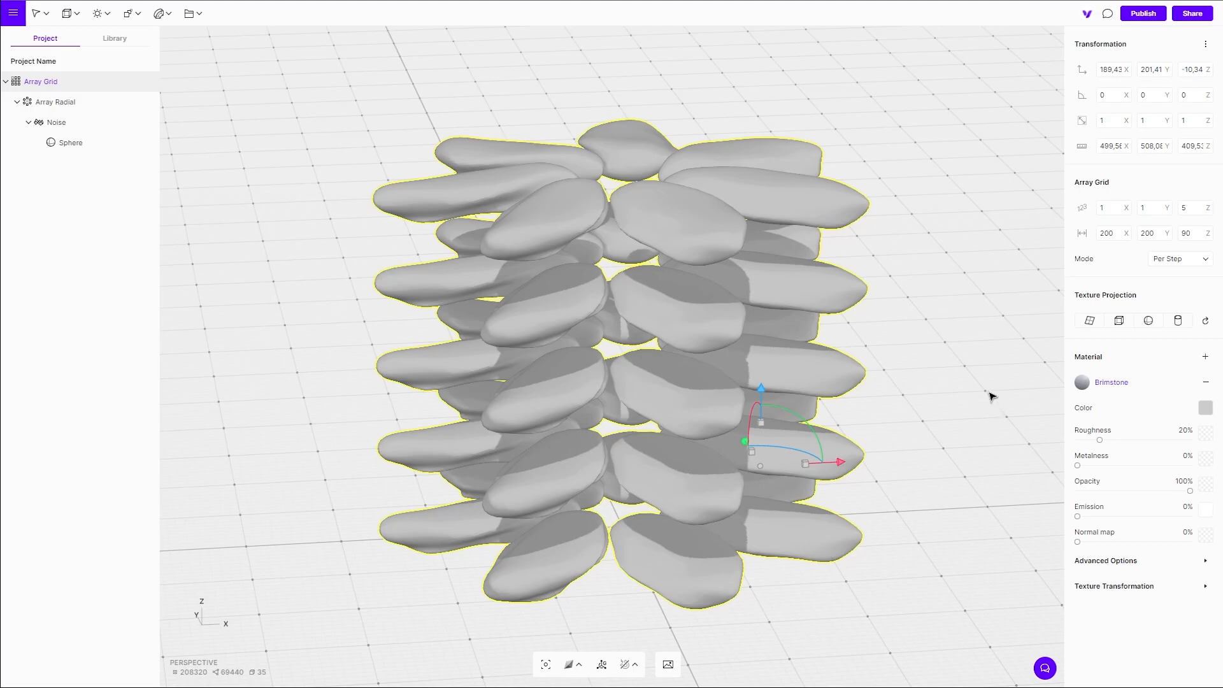
pyautogui.click(161, 15)
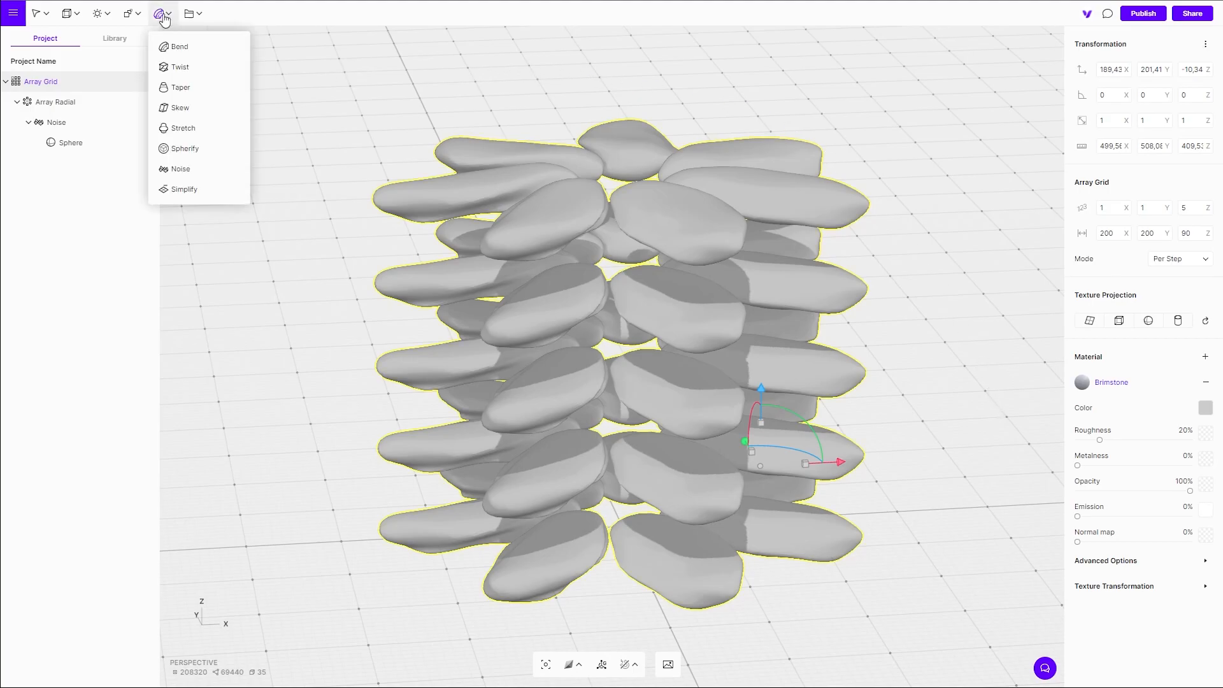
pyautogui.click(181, 89)
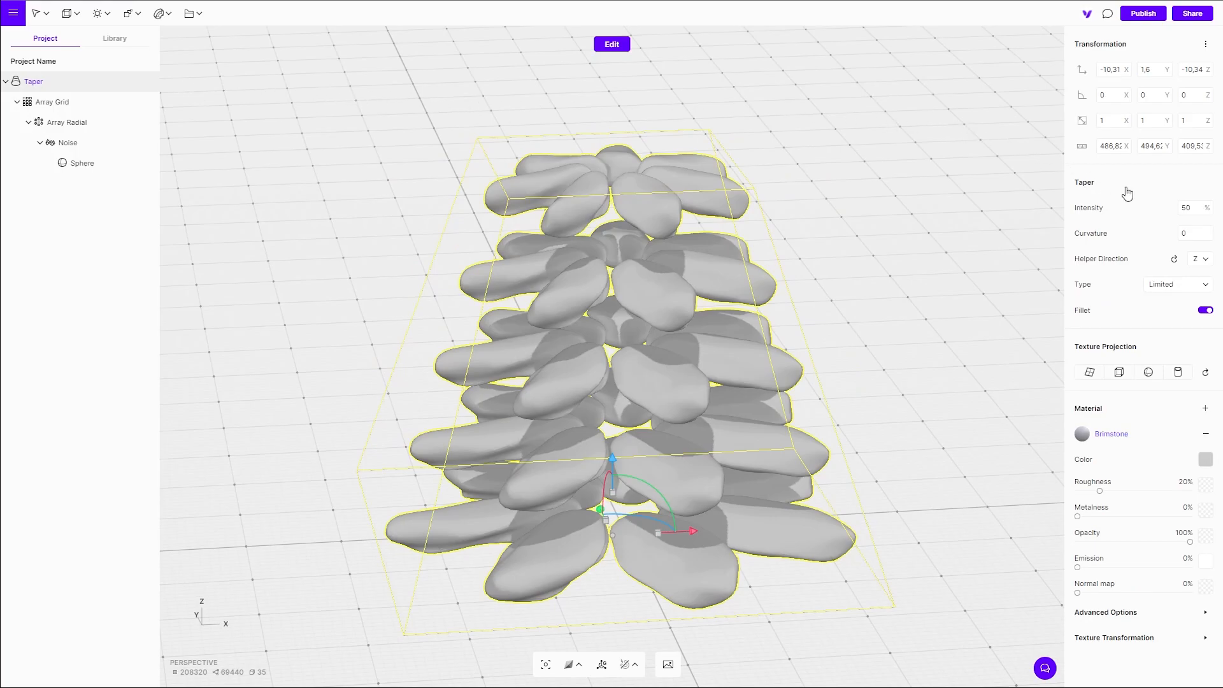
pyautogui.moveTo(1209, 212); pyautogui.dragTo(1209, 168)
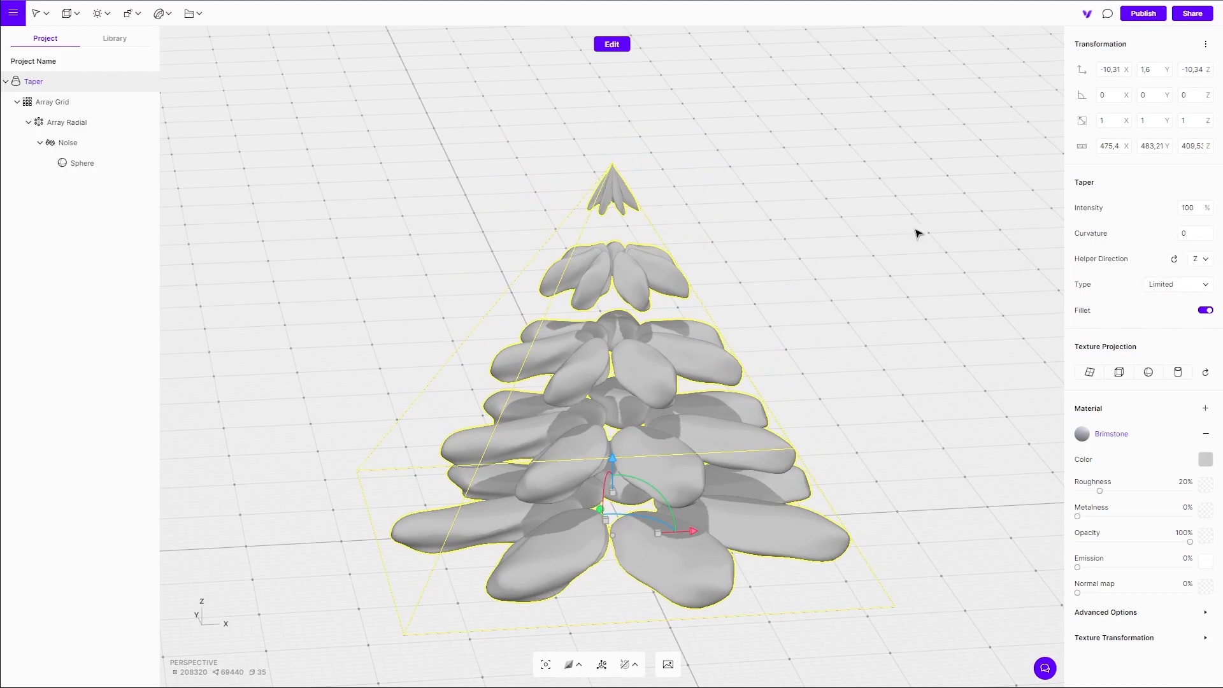
# Edit the Taper deformer by lowering its helper box along Z, so the stack forms a narrower cone
pyautogui.click(612, 46)
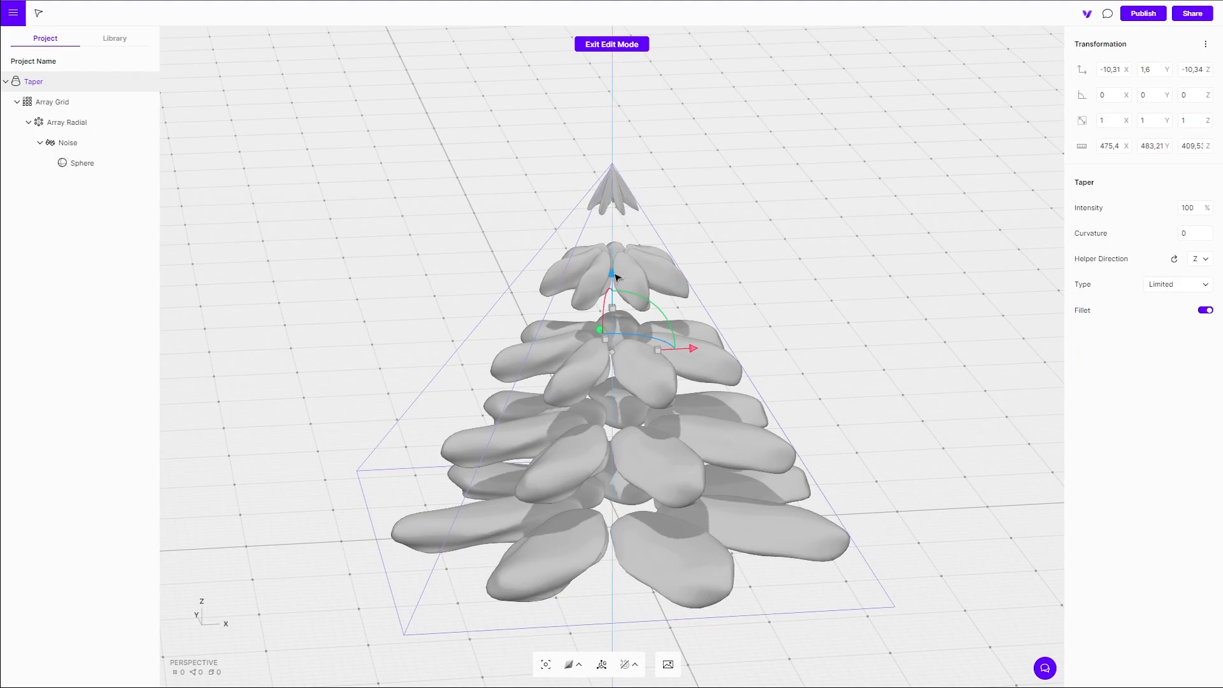
pyautogui.moveTo(616, 278); pyautogui.dragTo(634, 374)
pyautogui.click(624, 46)
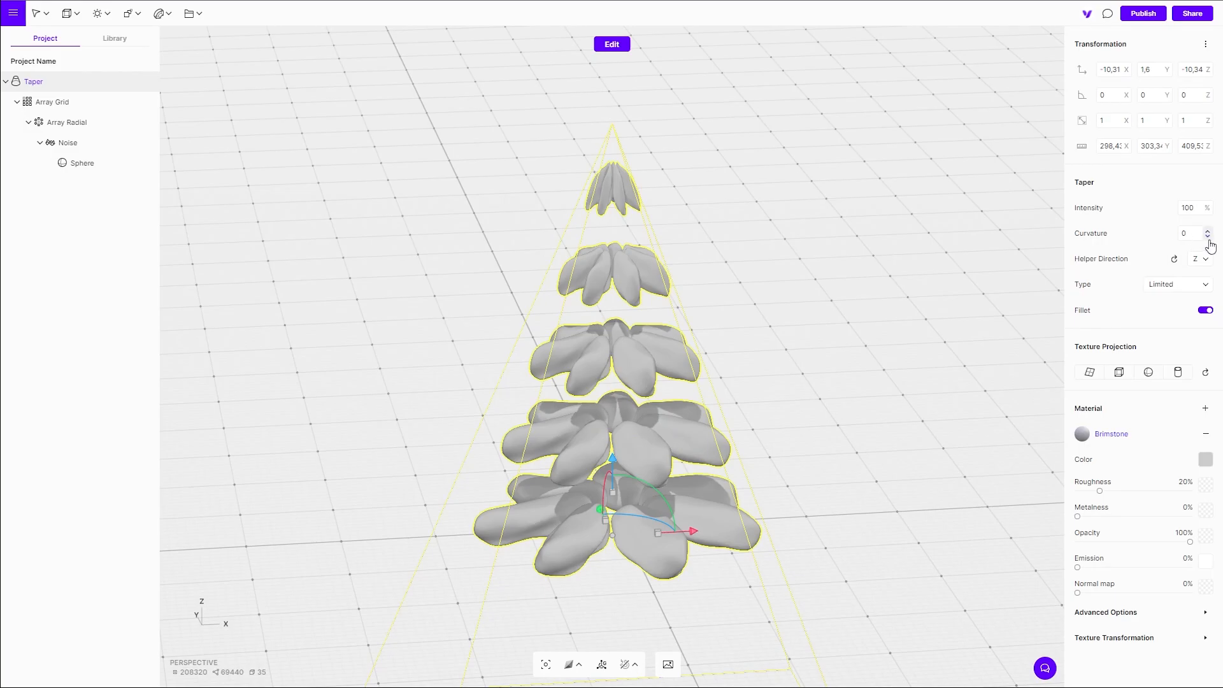
# Set the Taper deformer's curvature to 32 and inspect the tree shape from another angle
pyautogui.moveTo(1209, 239); pyautogui.dragTo(1213, 214)
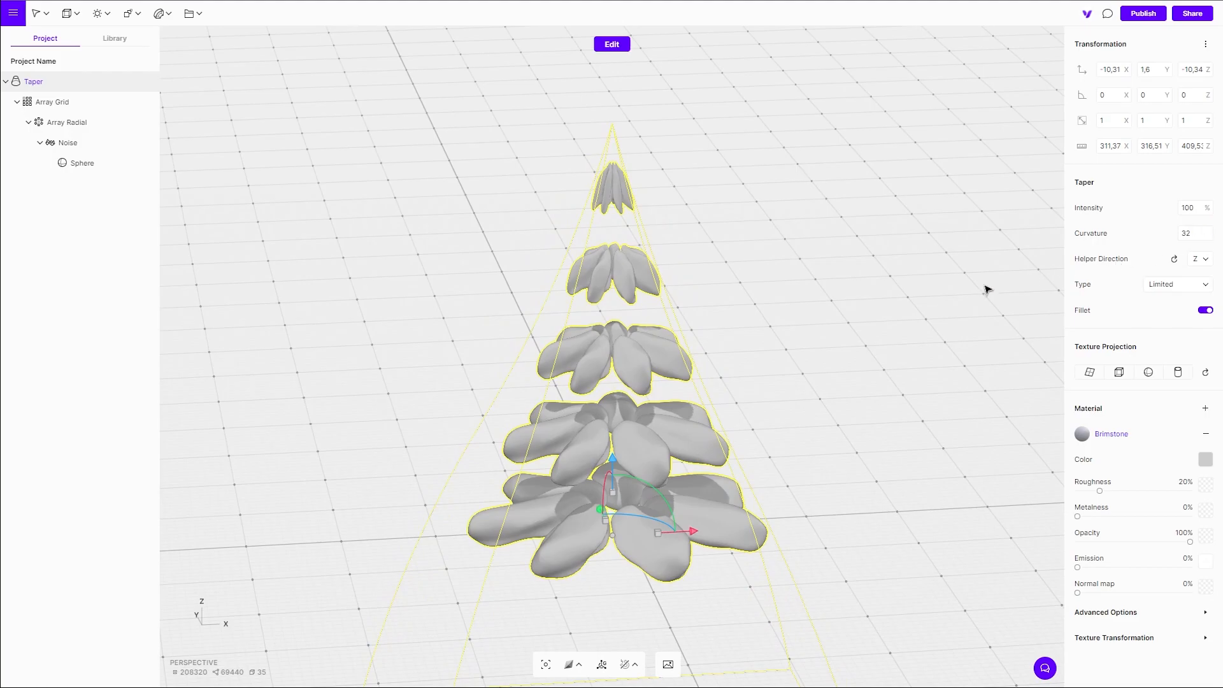
pyautogui.click(815, 299)
pyautogui.moveTo(820, 369); pyautogui.dragTo(921, 361)
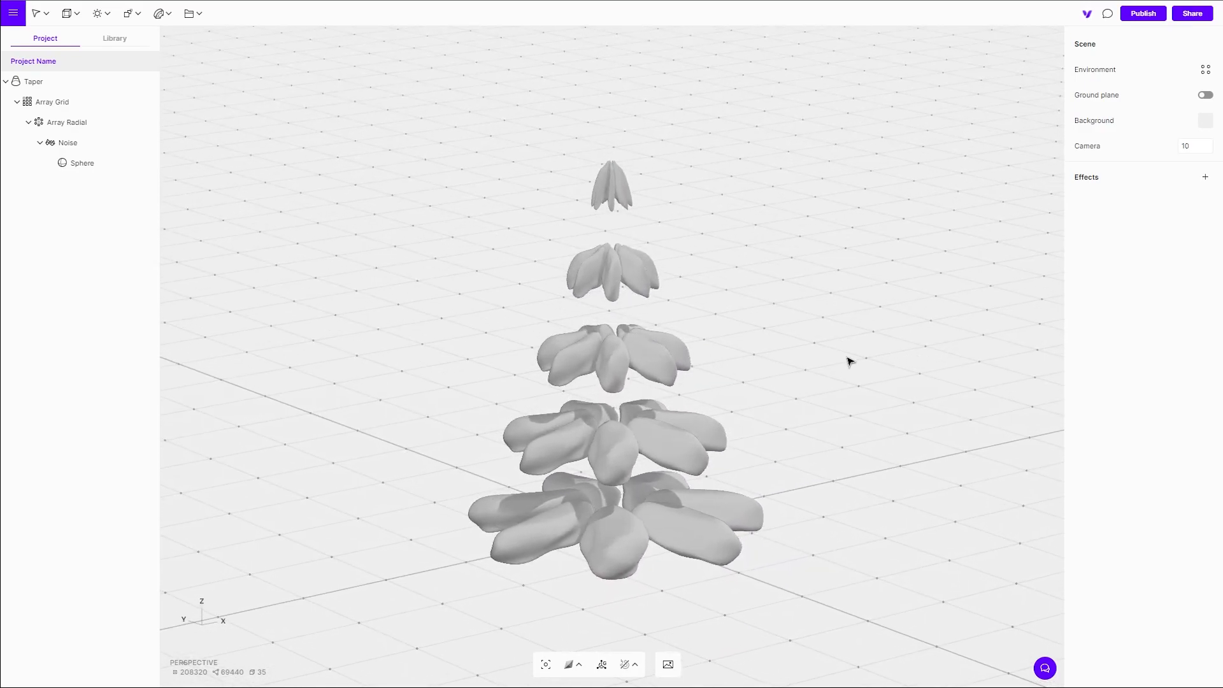
# Duplicate the tapered petal stack in place and unlink the copy's Taper settings from the original
pyautogui.click(659, 363)
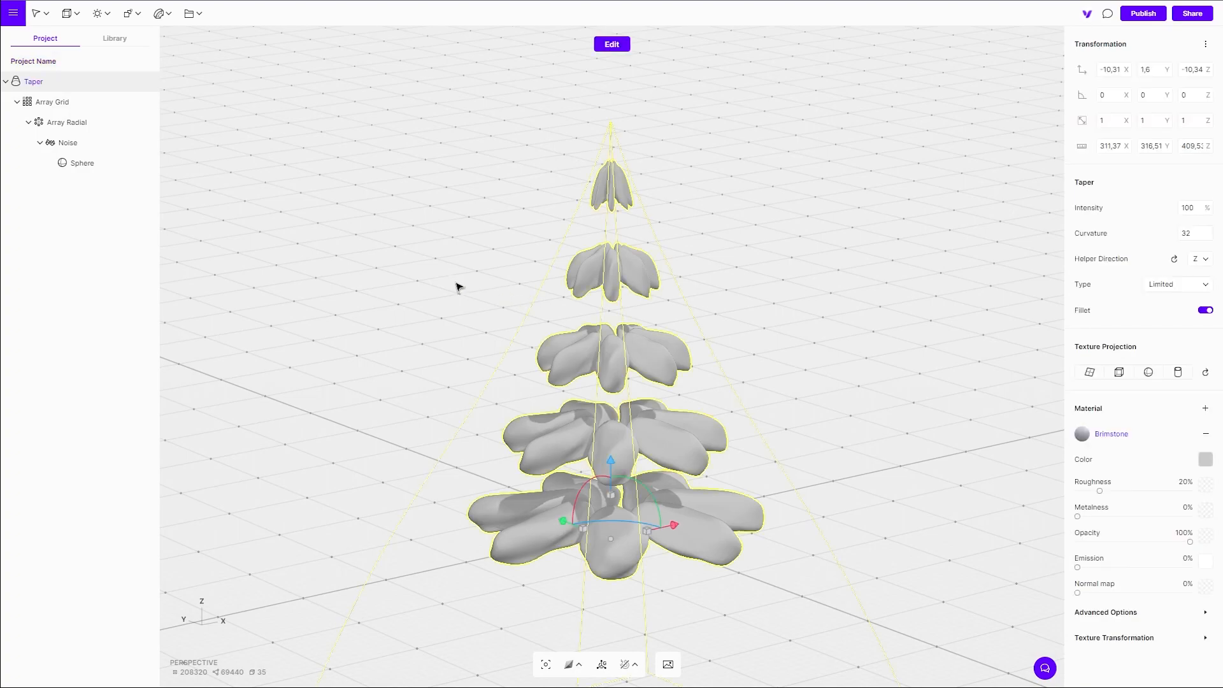
pyautogui.hotkey('ctrl', 'd')
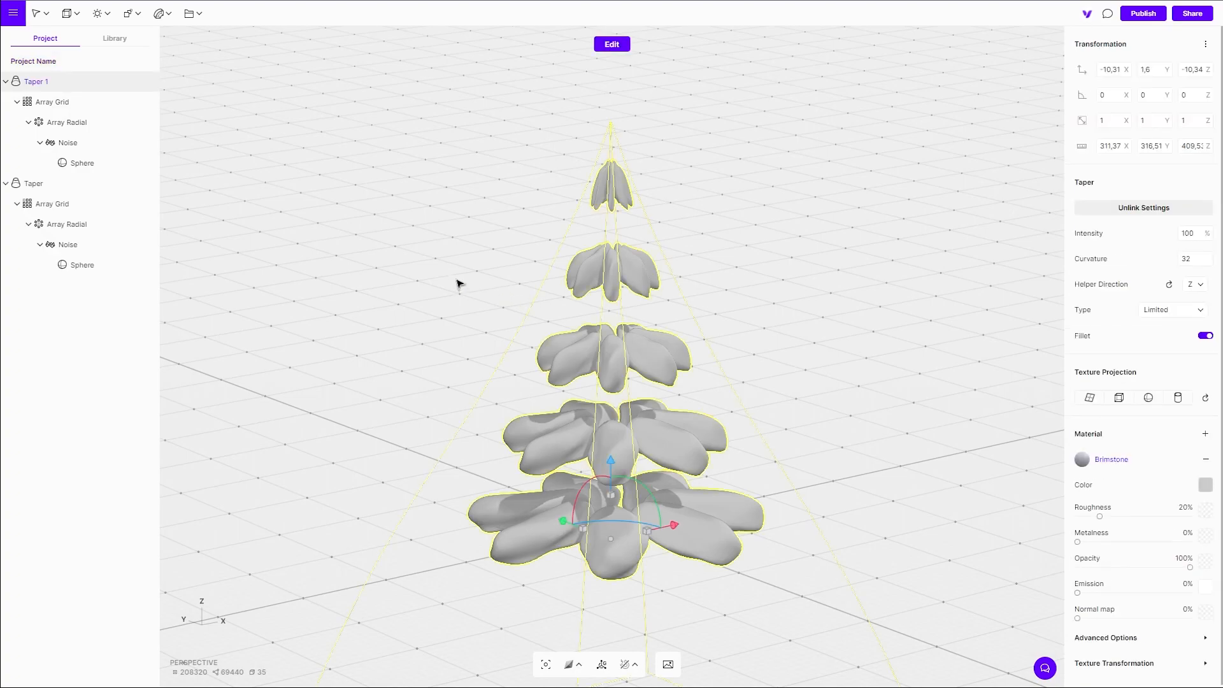
pyautogui.click(1119, 205)
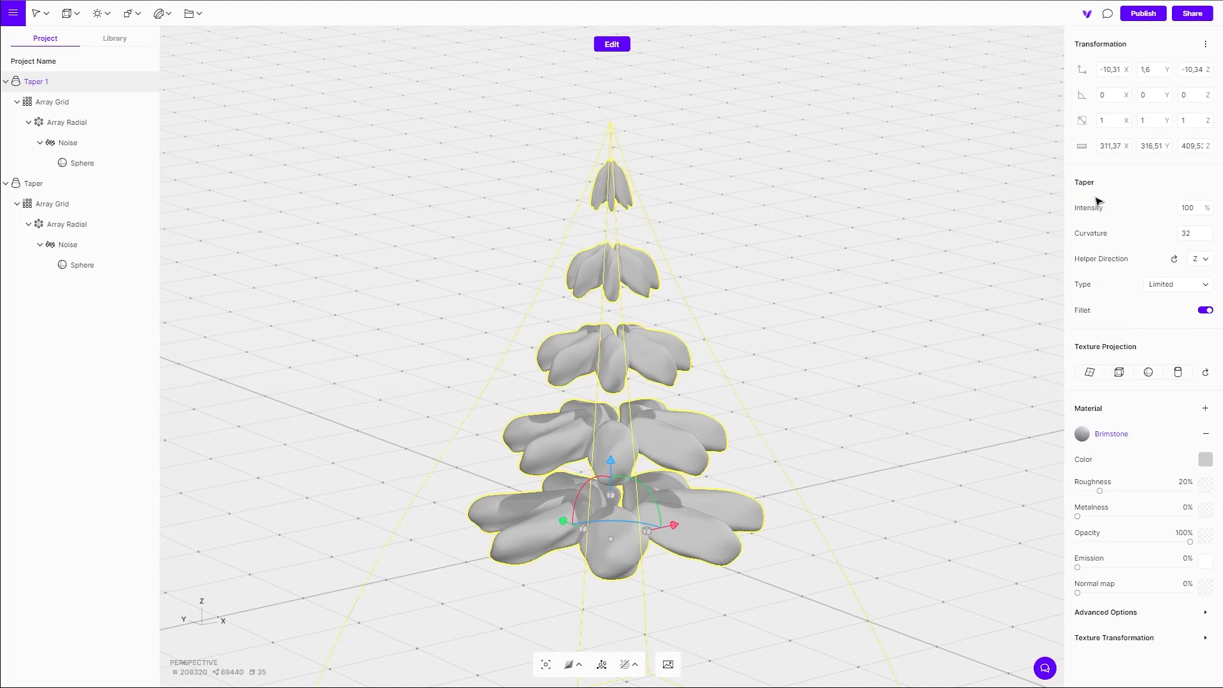
# Unlink the settings of the copied stack's grid array, radial array and Noise deformer from the original
pyautogui.click(90, 101)
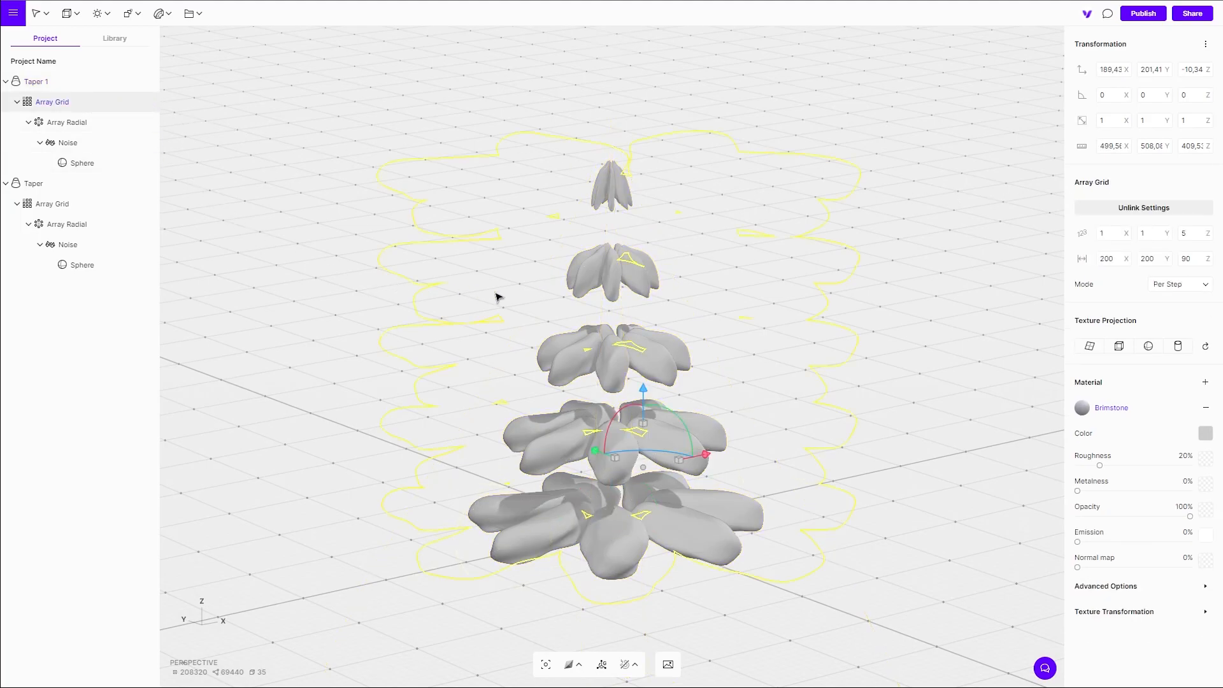
pyautogui.click(1106, 207)
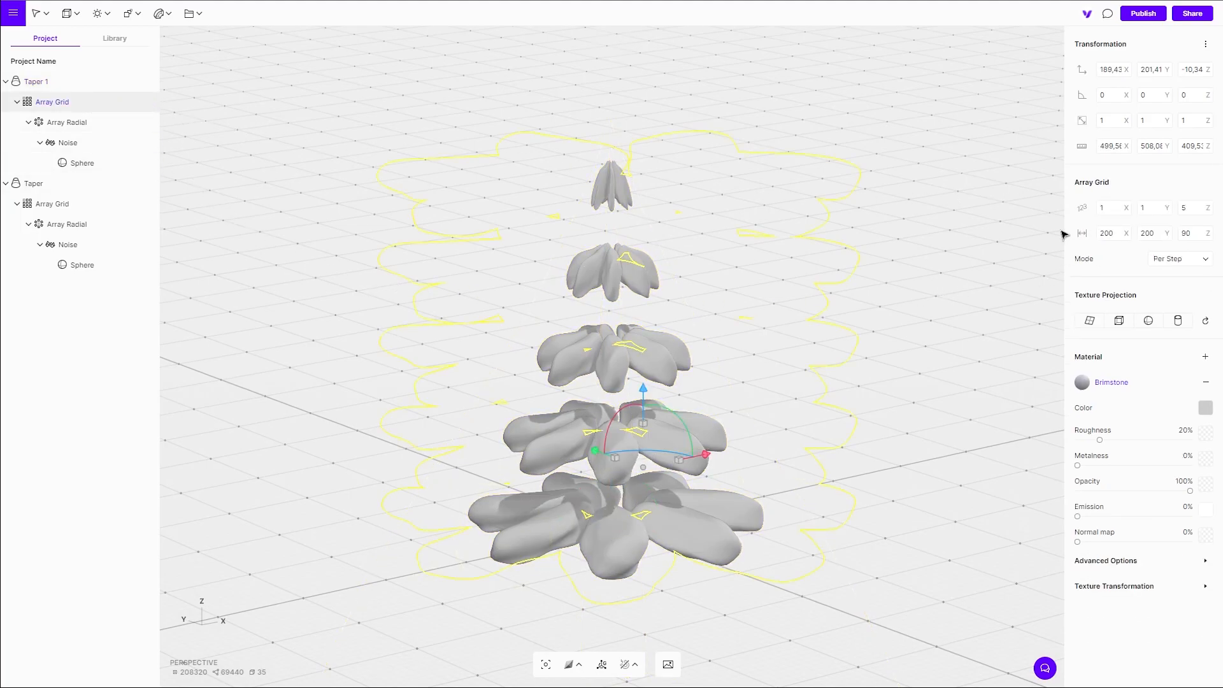
pyautogui.click(76, 123)
pyautogui.click(1083, 211)
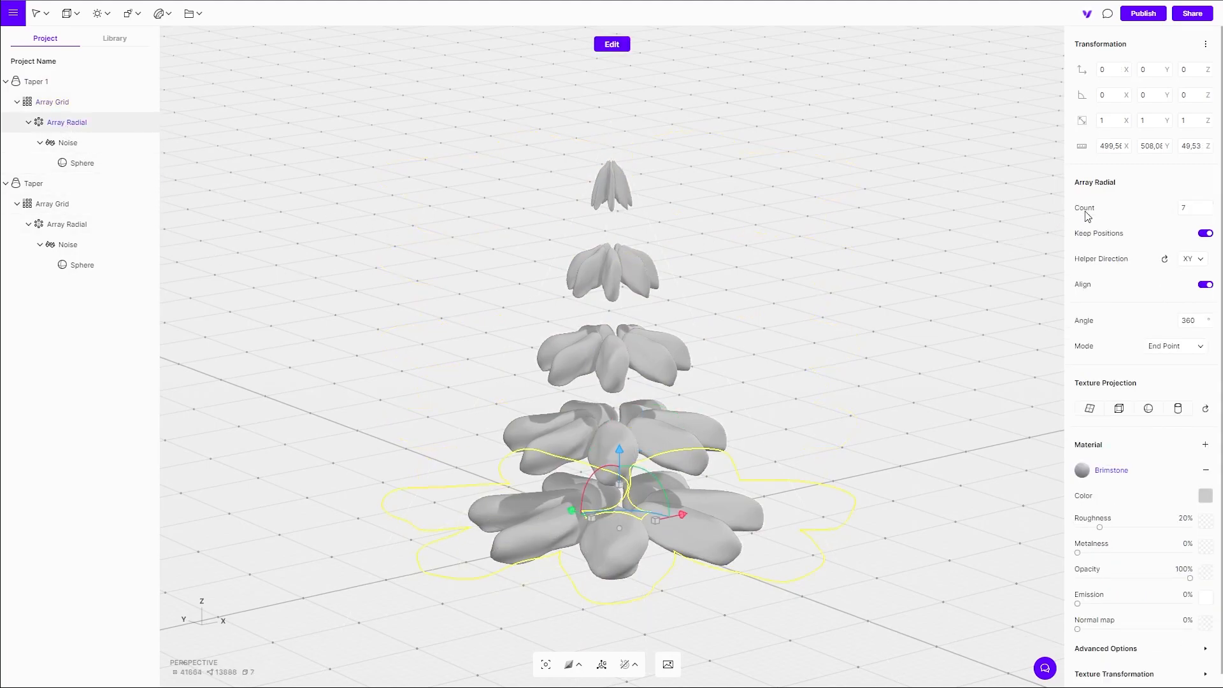
pyautogui.click(82, 142)
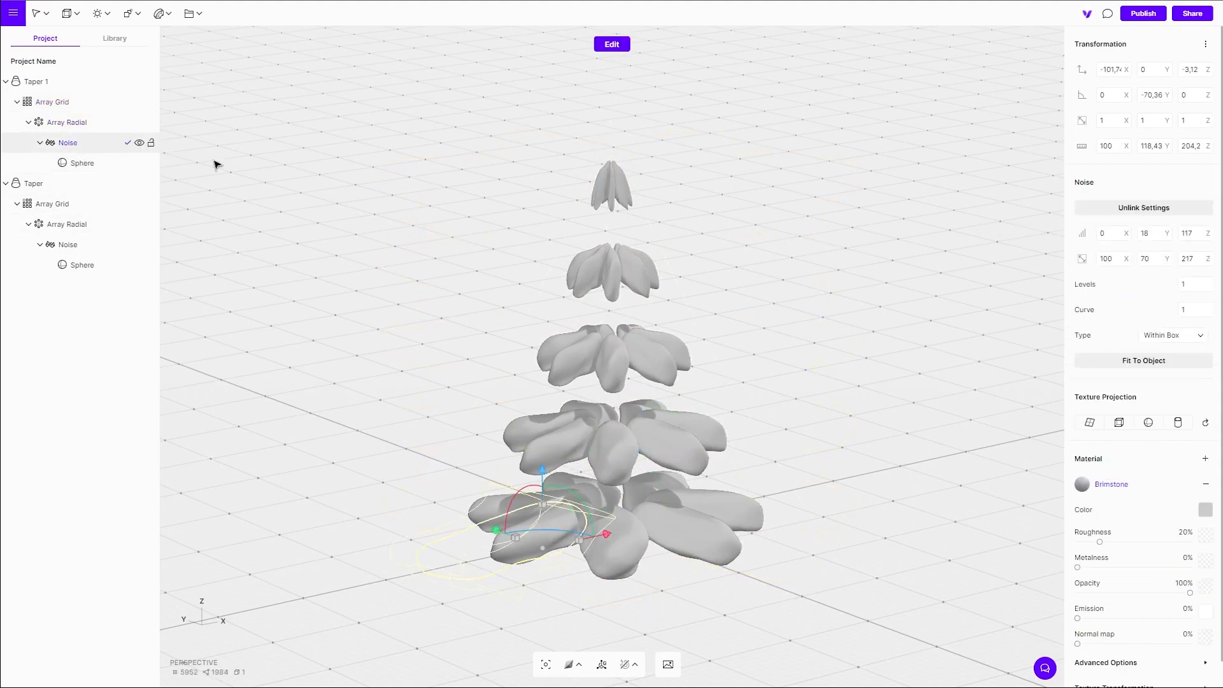
pyautogui.click(1092, 213)
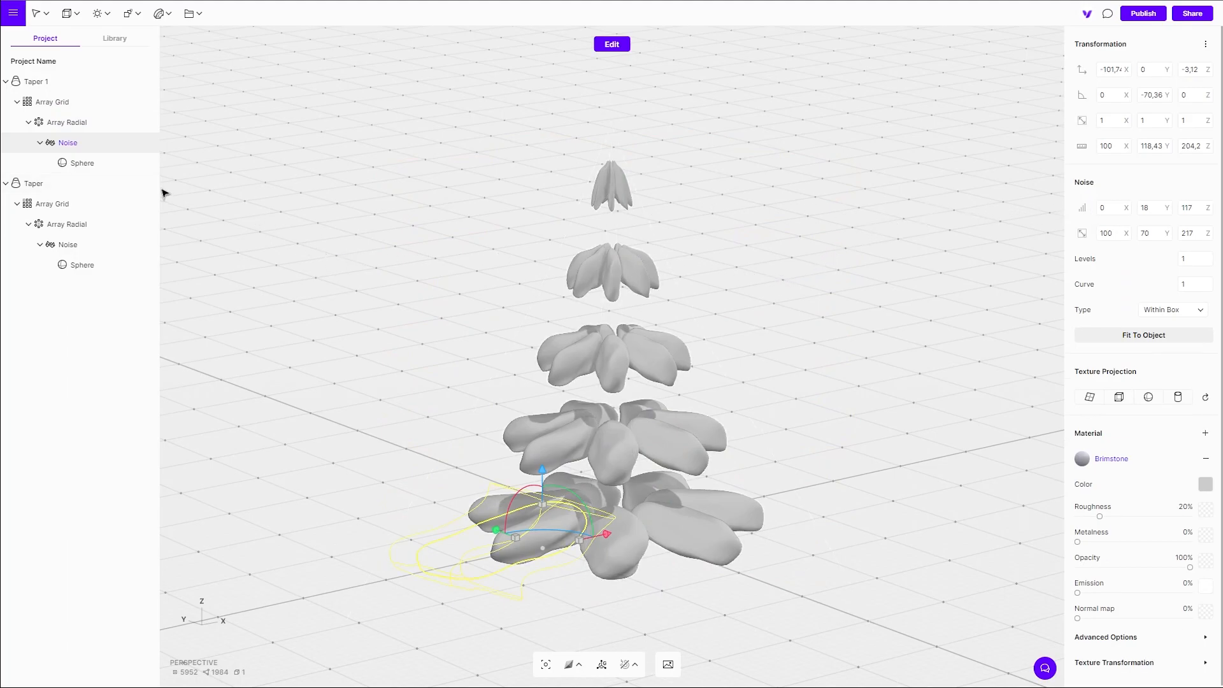
# Raise the copy's radial array about 34 along Z and rotate it about -21° around Z to stagger the petals
pyautogui.click(88, 132)
pyautogui.moveTo(375, 357); pyautogui.dragTo(437, 380)
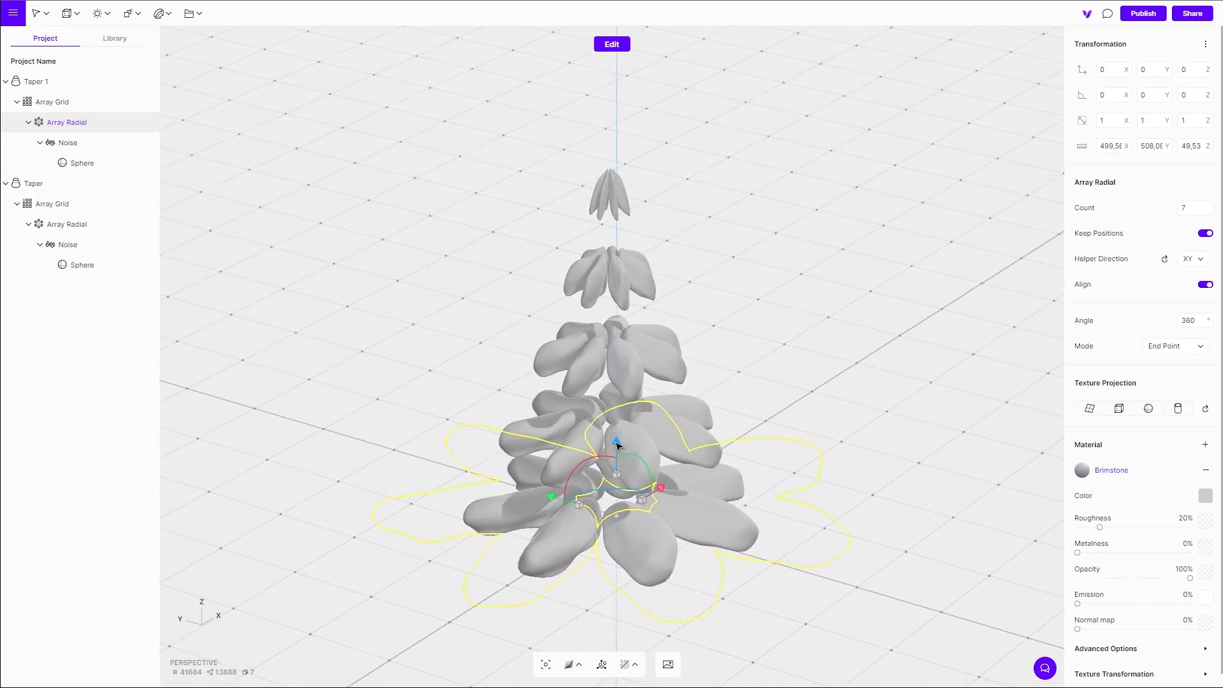
pyautogui.moveTo(617, 437); pyautogui.dragTo(616, 412)
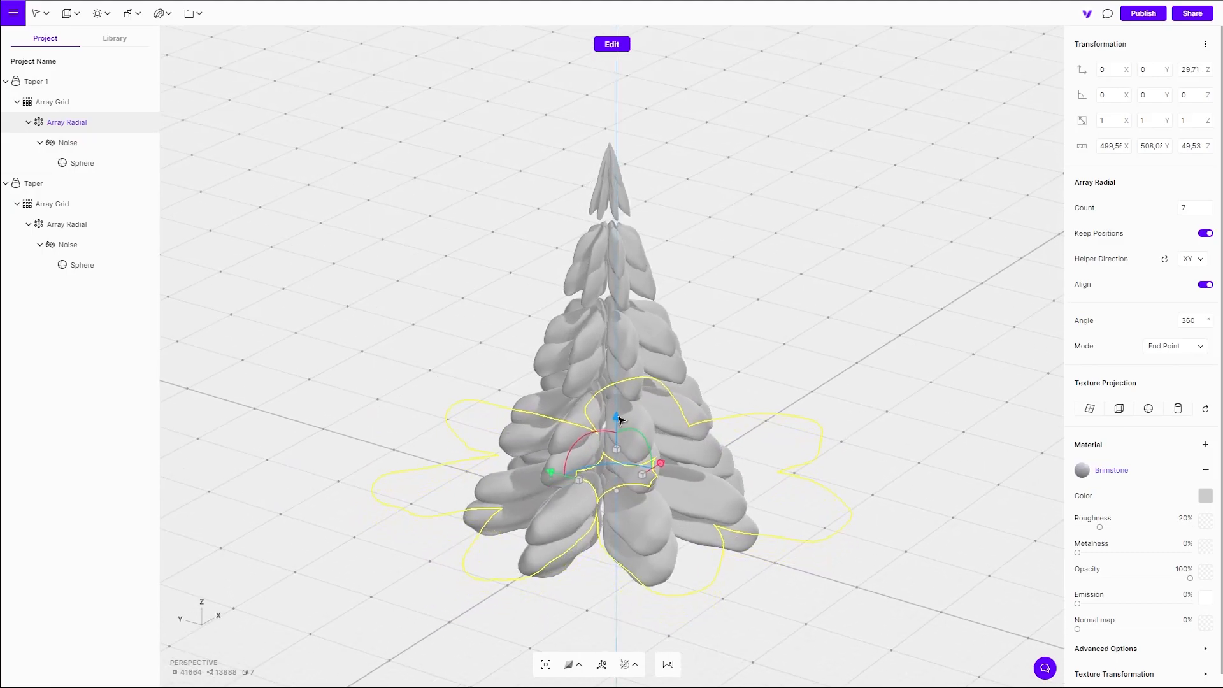
pyautogui.moveTo(588, 469); pyautogui.dragTo(610, 464)
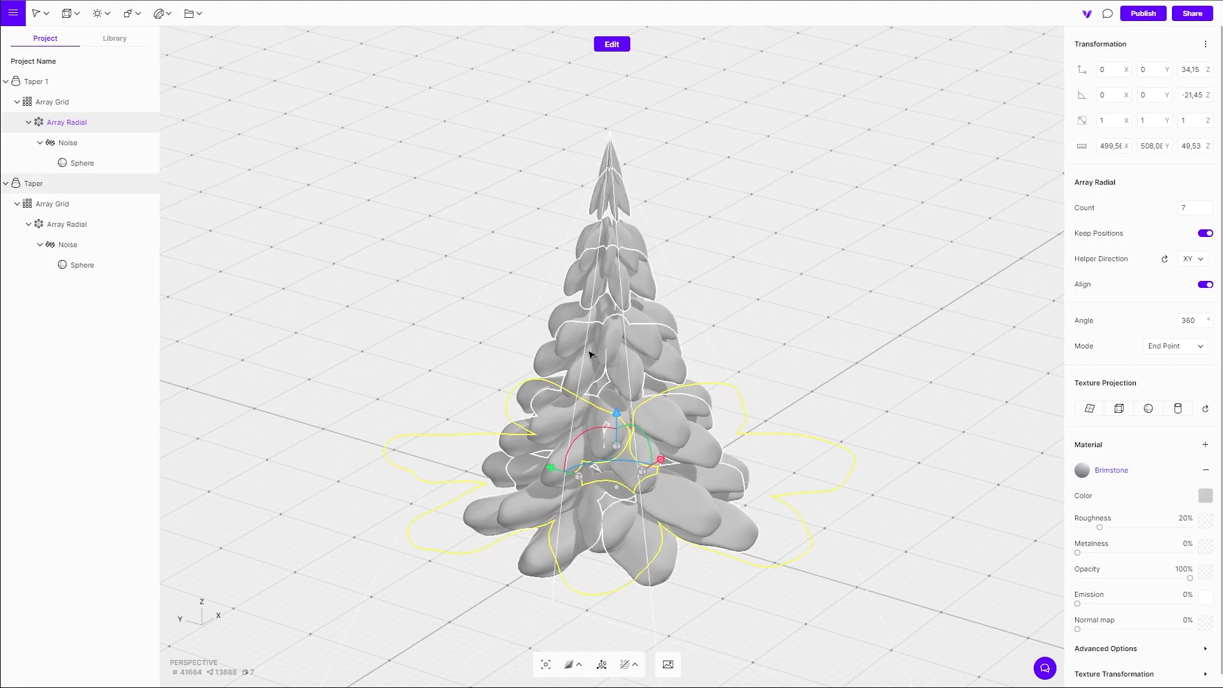
# Set the copied Noise deformer's intensity to 17 in Y and 160 in Z
pyautogui.click(87, 144)
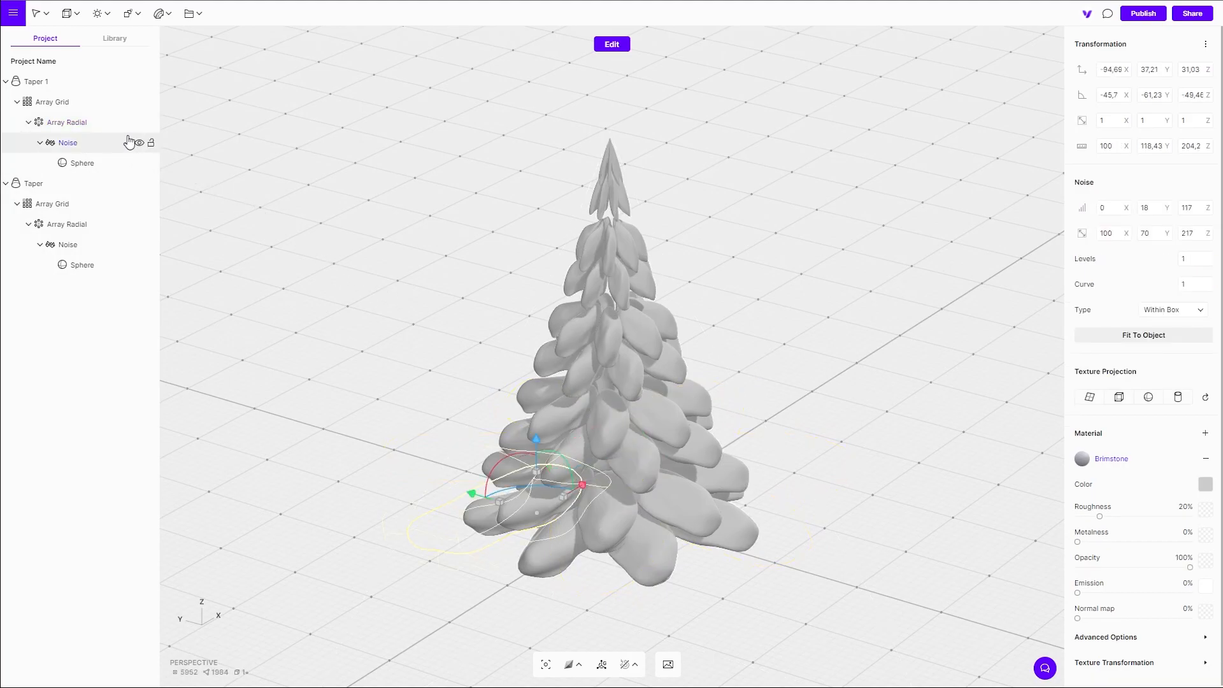
pyautogui.click(1155, 208)
pyautogui.press('Return')
pyautogui.click(1188, 208)
pyautogui.press('Return')
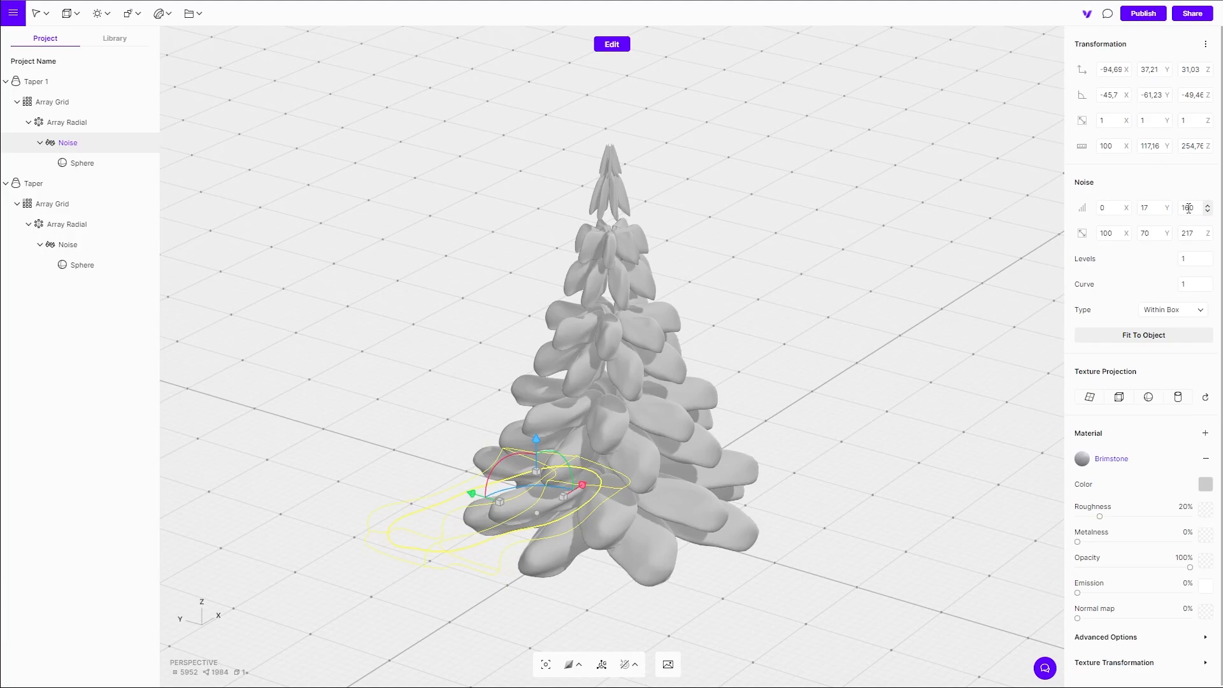
# Set the copied Noise deformer's scale to 50 in Y and 133 in Z
pyautogui.click(1159, 232)
pyautogui.press('Return')
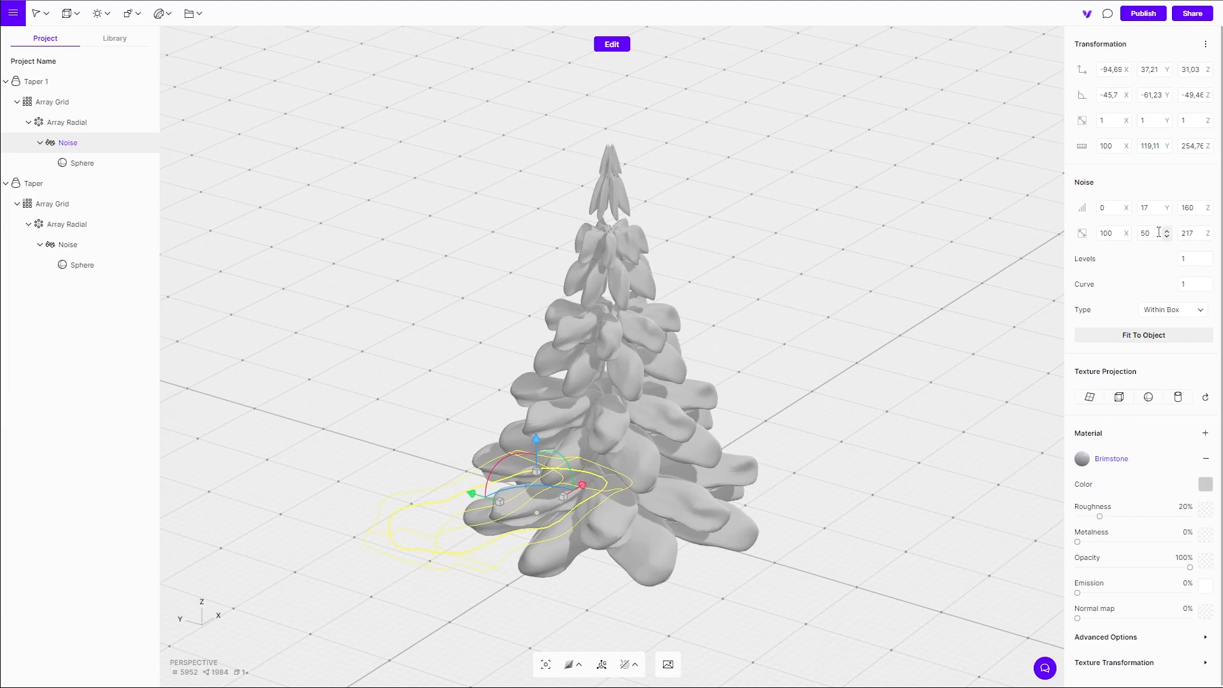
pyautogui.click(1186, 230)
pyautogui.write('133')
pyautogui.press('Return')
pyautogui.click(1186, 231)
pyautogui.press('Return')
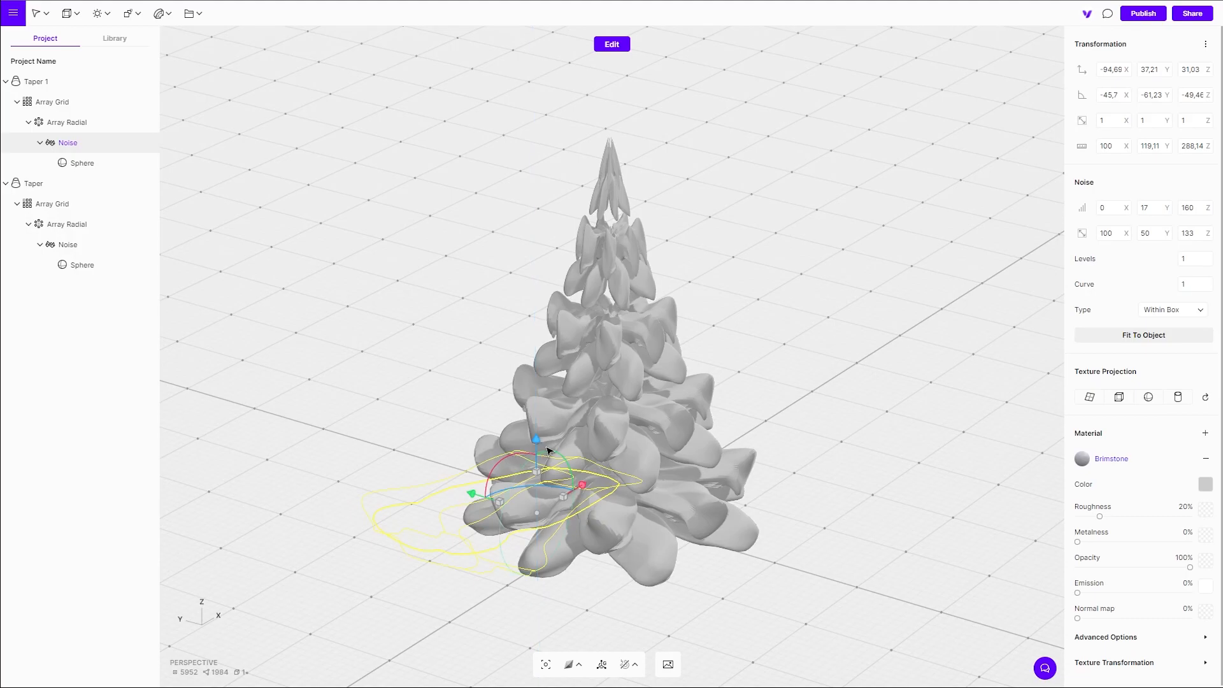
# Rotate the copied noise petal to about -98°, -70° and -106° in X, Y and Z, and inspect the fuller tree
pyautogui.moveTo(546, 444); pyautogui.dragTo(536, 439)
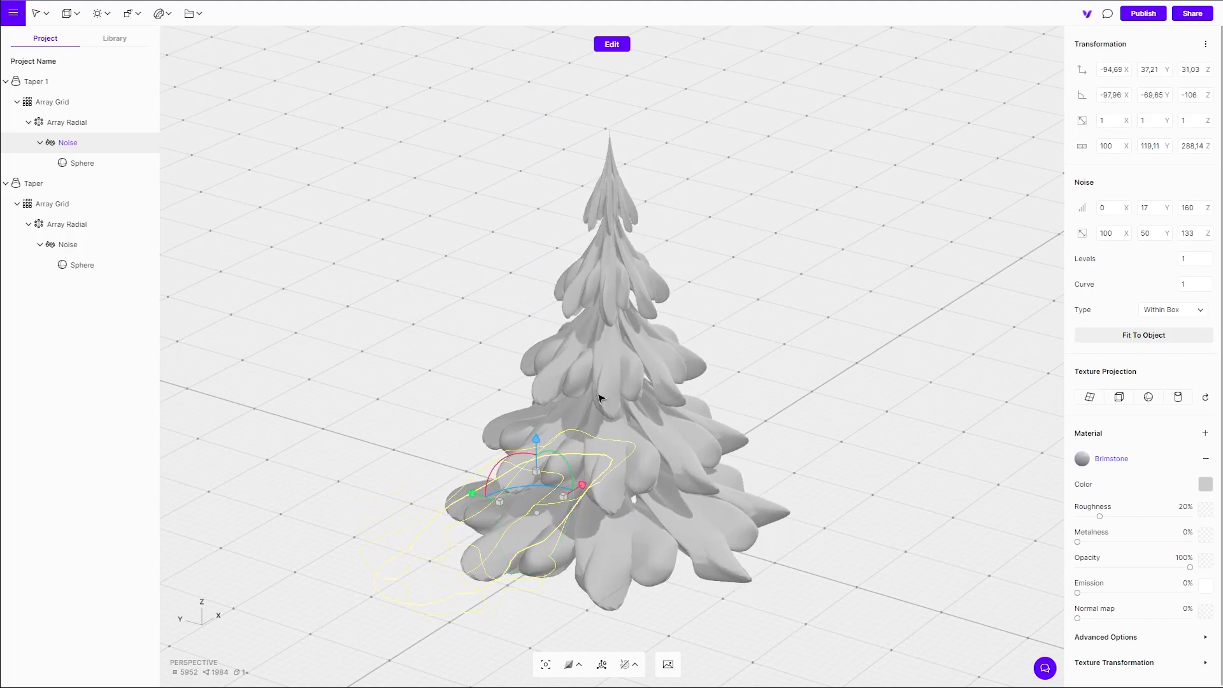
pyautogui.click(747, 331)
pyautogui.moveTo(777, 374); pyautogui.dragTo(777, 333, button='right')
pyautogui.moveTo(776, 404); pyautogui.dragTo(776, 358, button='middle')
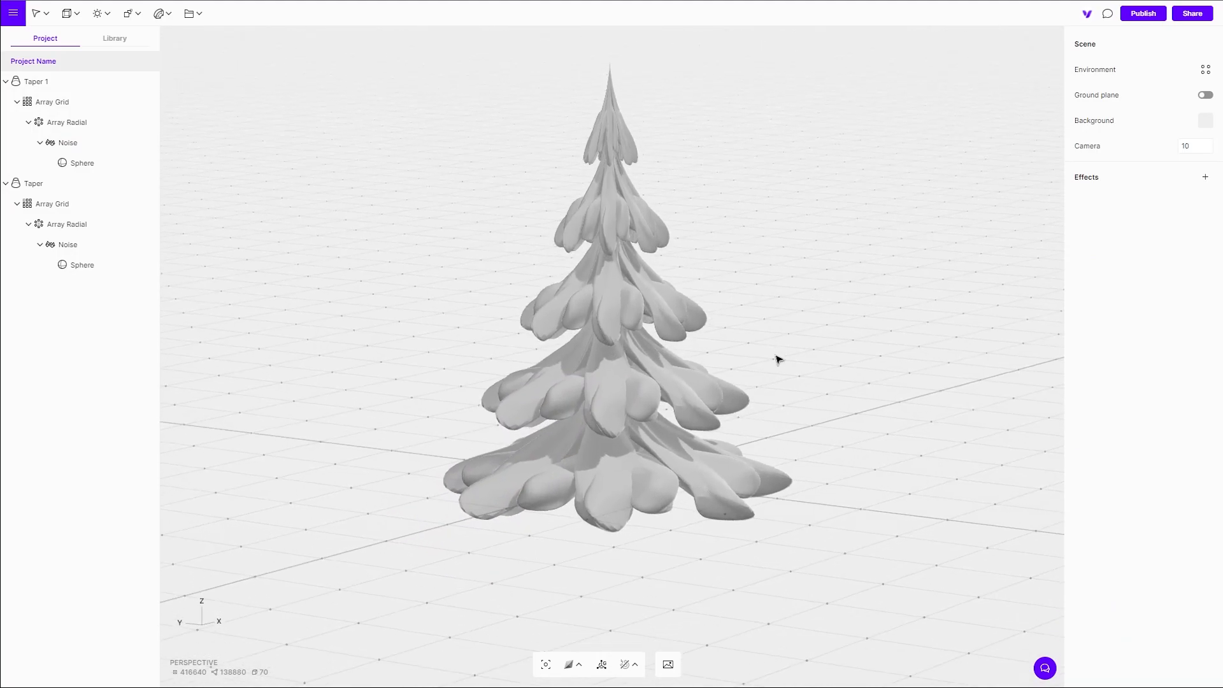
pyautogui.moveTo(733, 344); pyautogui.dragTo(633, 366, button='right')
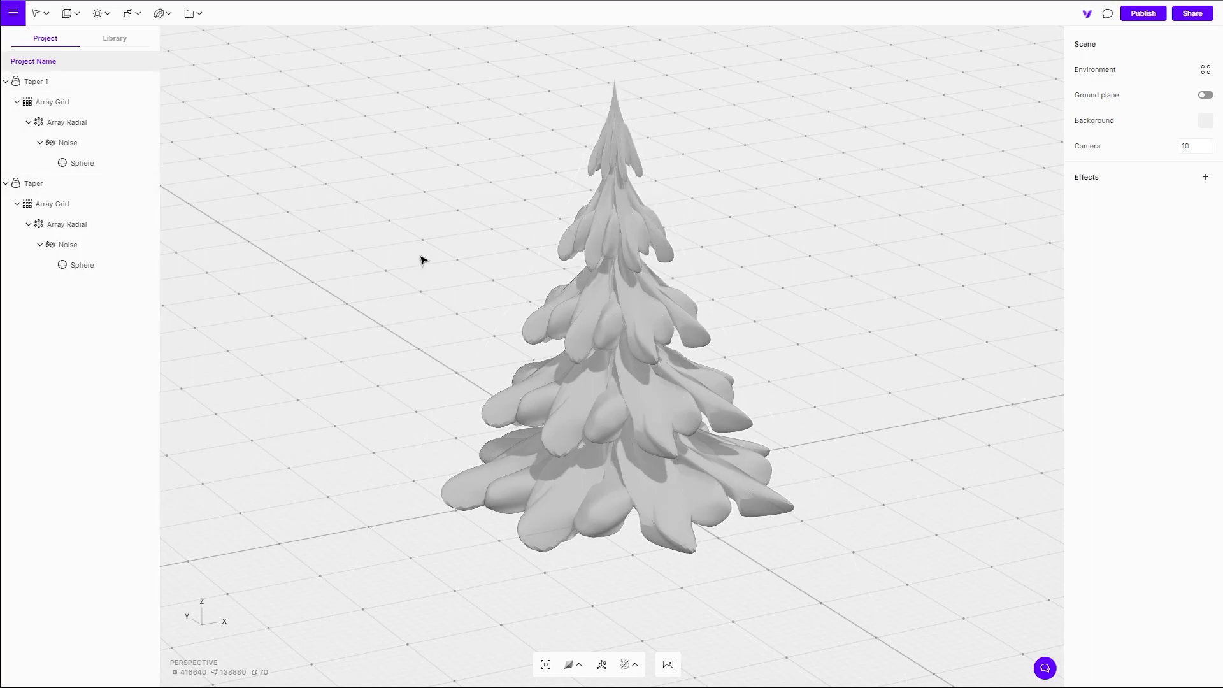
# Add a cylinder as the trunk, about 31 wide and 325 tall, and lower it to about -136 in Z
pyautogui.click(159, 14)
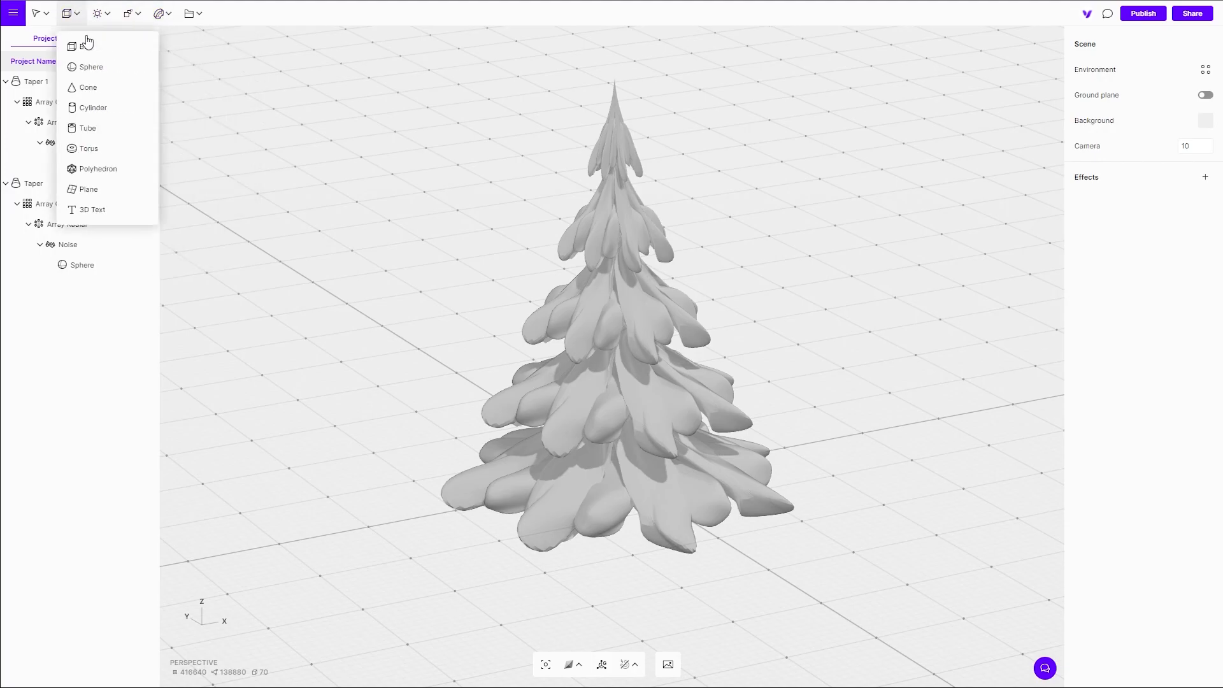
pyautogui.click(96, 109)
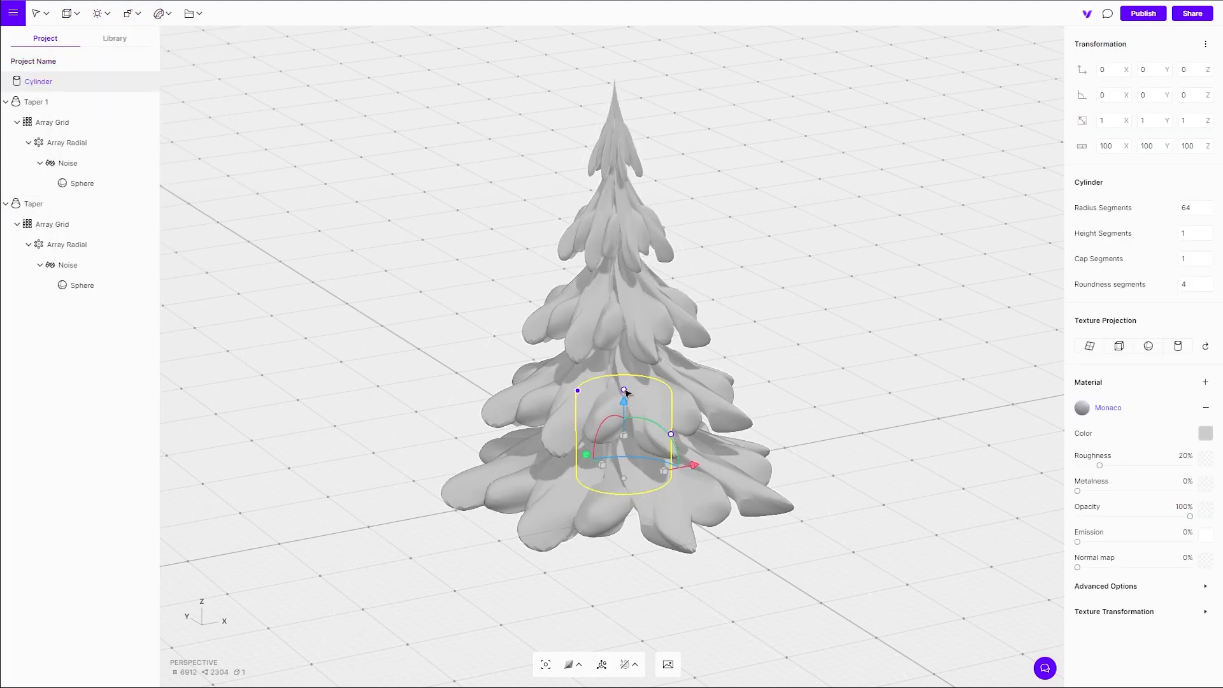
pyautogui.moveTo(625, 266); pyautogui.dragTo(624, 184)
pyautogui.moveTo(672, 334); pyautogui.dragTo(638, 334)
pyautogui.moveTo(624, 402); pyautogui.dragTo(624, 521)
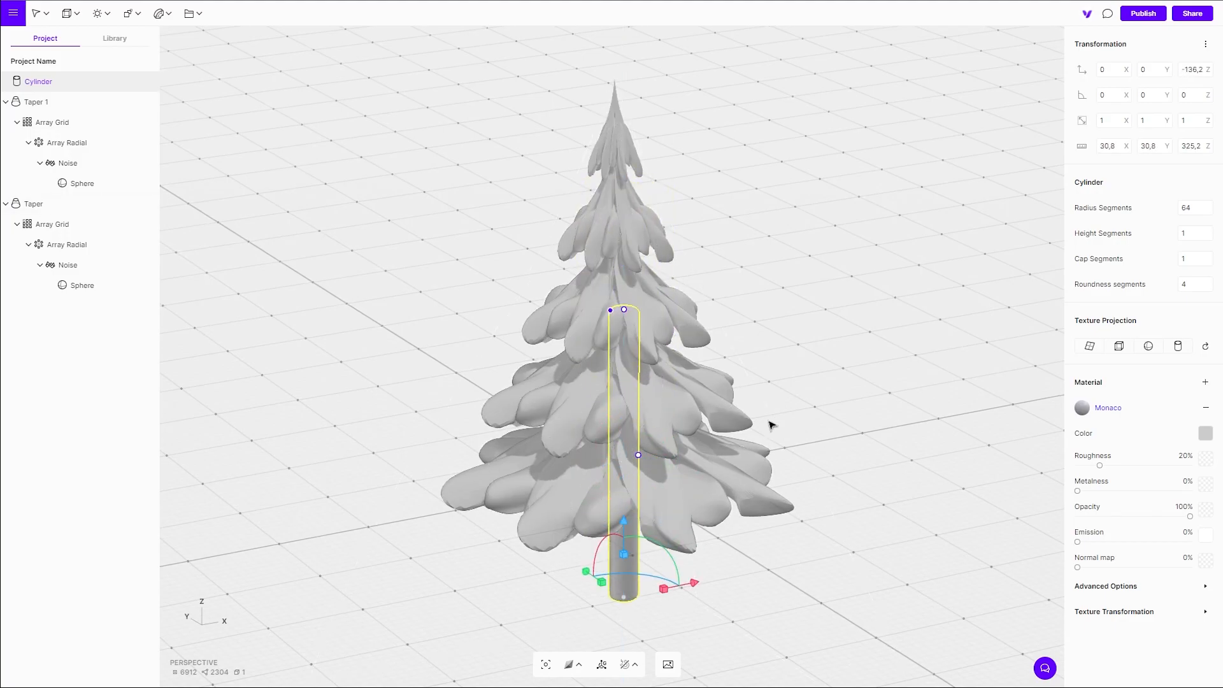
# Shift the trunk cylinder slightly along its axes to centre it beneath the foliage
pyautogui.scroll(-5, 742, 405)
pyautogui.moveTo(807, 397); pyautogui.dragTo(738, 324, button='middle')
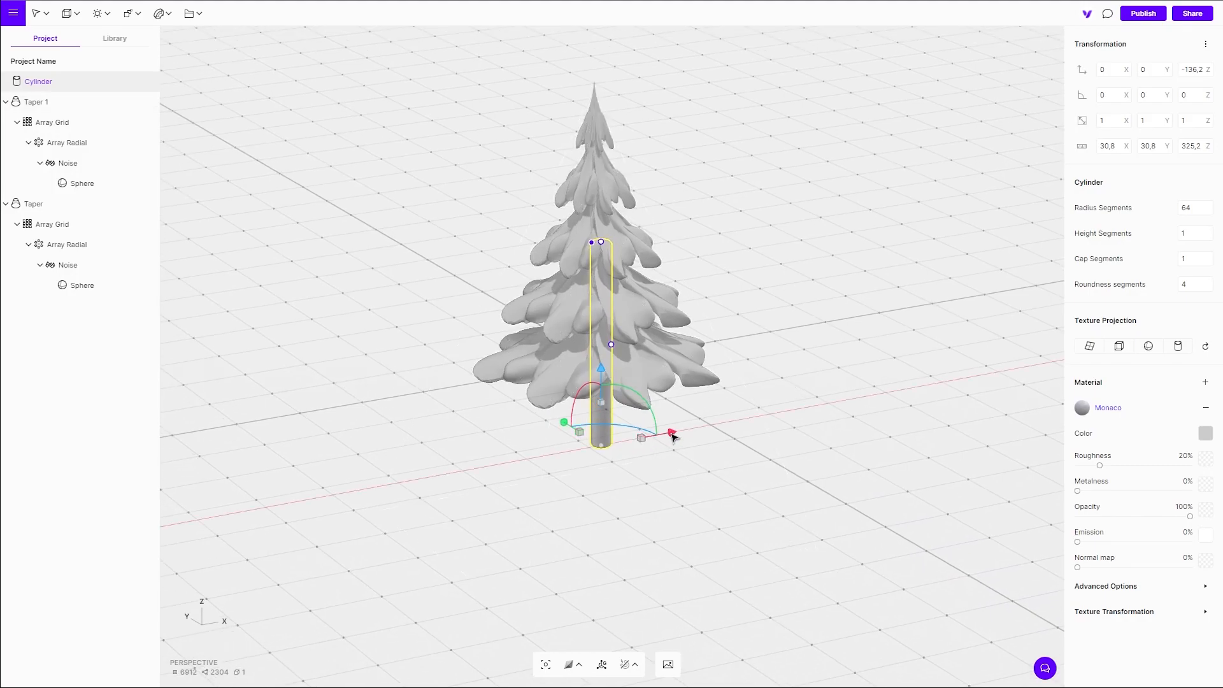
pyautogui.moveTo(672, 434); pyautogui.dragTo(664, 435)
pyautogui.moveTo(602, 347); pyautogui.dragTo(605, 348)
pyautogui.moveTo(703, 447); pyautogui.dragTo(693, 409, button='right')
pyautogui.moveTo(595, 380); pyautogui.dragTo(595, 387)
pyautogui.moveTo(666, 465); pyautogui.dragTo(671, 465)
pyautogui.moveTo(708, 247); pyautogui.dragTo(710, 295, button='right')
# Apply a Taper deformer to the trunk cylinder and inspect the whole tree from a lower angle
pyautogui.click(160, 14)
pyautogui.click(189, 84)
pyautogui.click(745, 276)
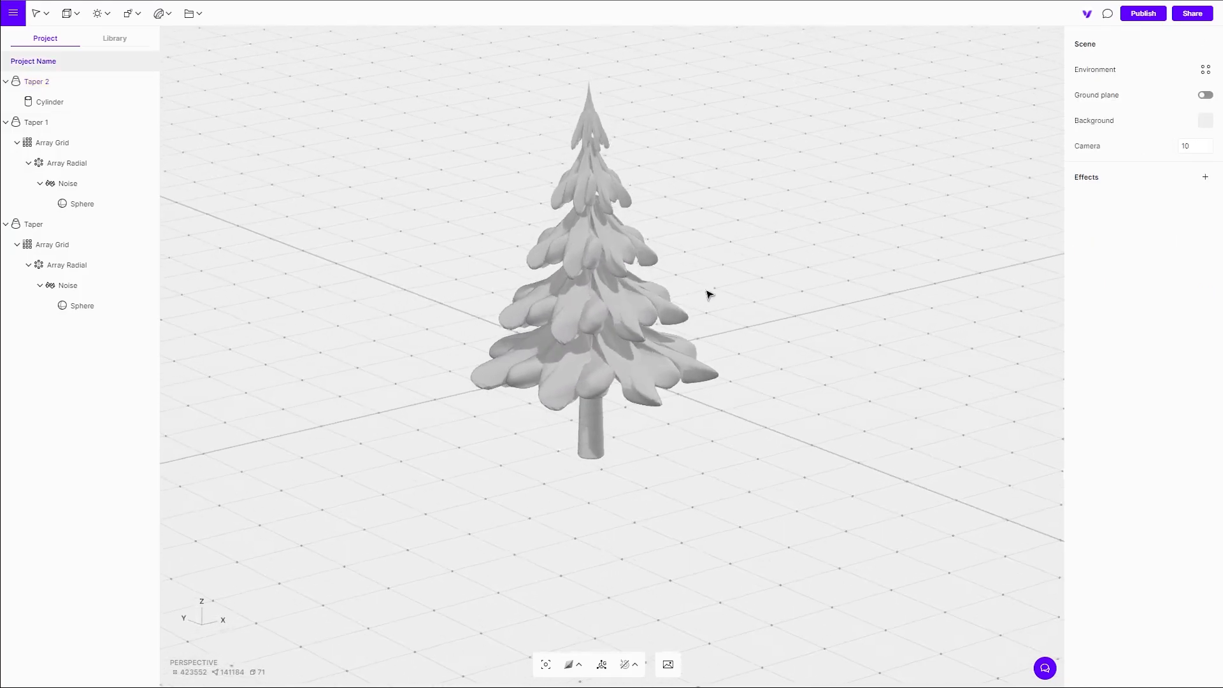
pyautogui.moveTo(692, 221); pyautogui.dragTo(716, 274, button='middle')
pyautogui.scroll(3, 639, 338)
pyautogui.moveTo(639, 339); pyautogui.dragTo(516, 314, button='right')
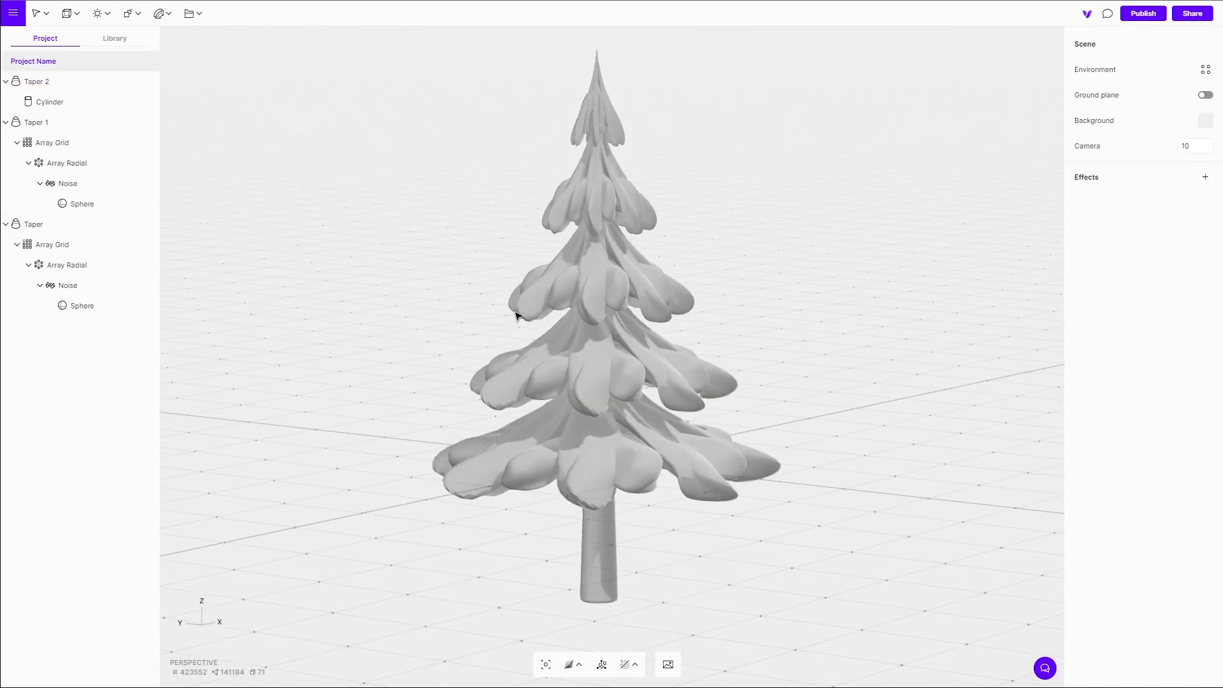
# Turn off the viewport grid in the settings and look at the tree without it
pyautogui.click(13, 16)
pyautogui.moveTo(38, 154)
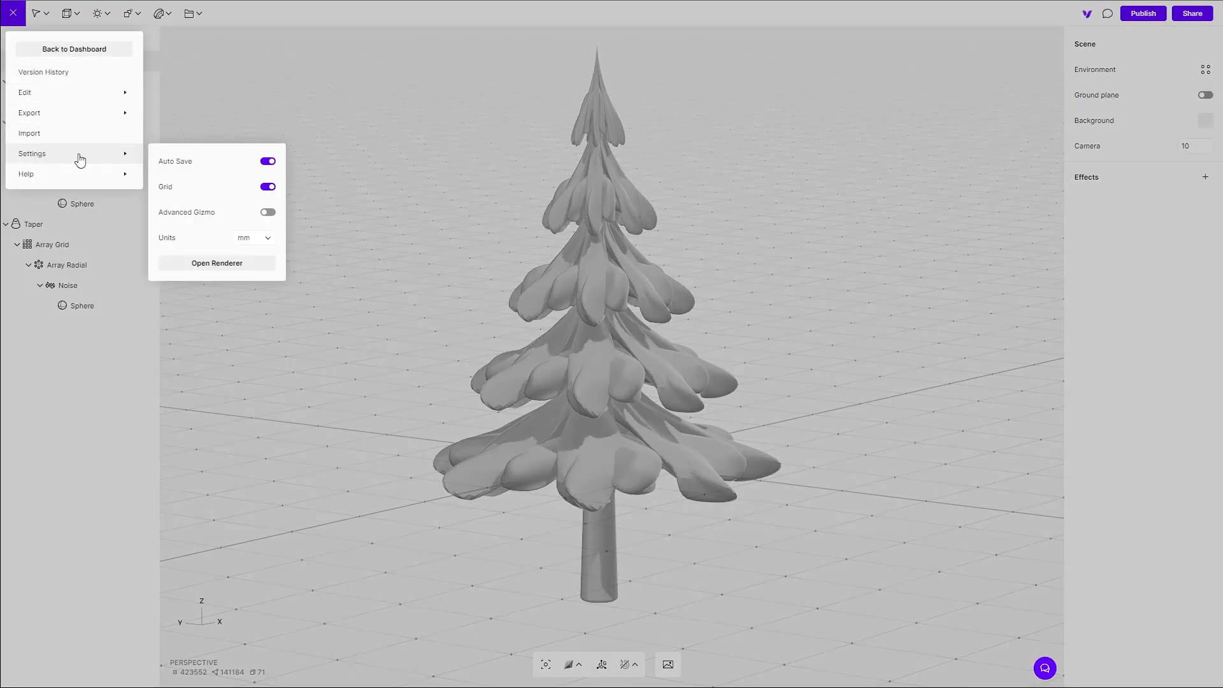
pyautogui.click(269, 189)
pyautogui.click(439, 219)
pyautogui.moveTo(350, 312); pyautogui.dragTo(412, 331, button='right')
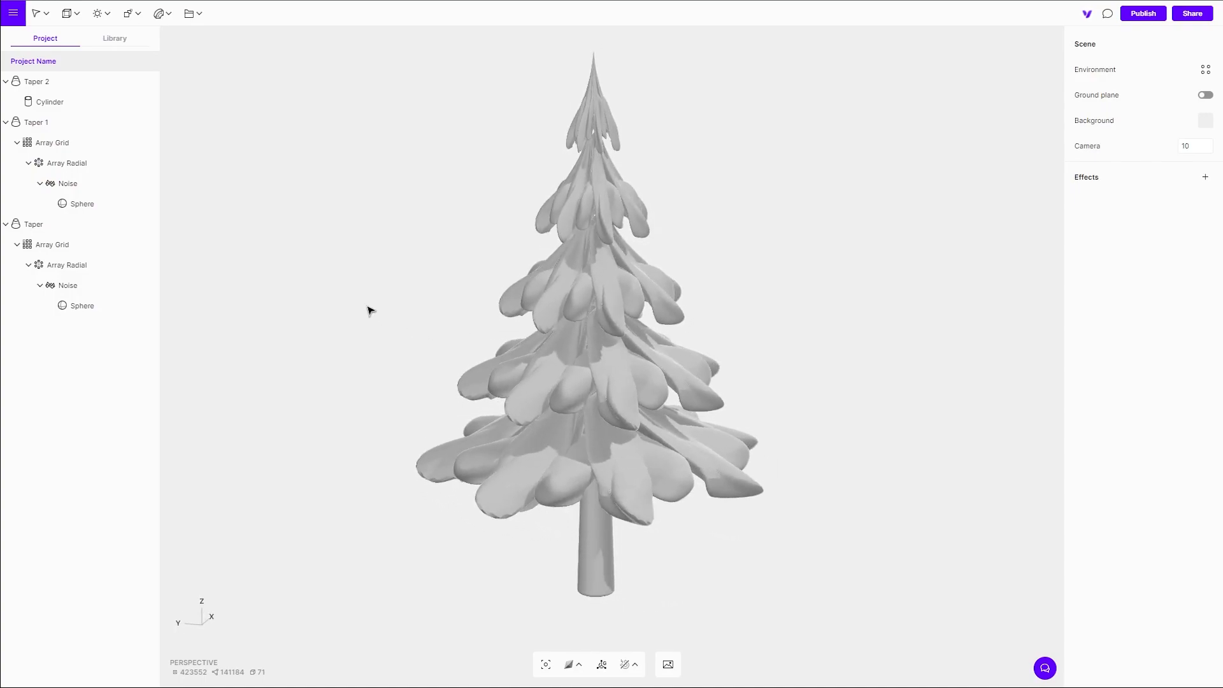
# Change the foliage spheres' Brimstone material colour to a pale lavender blue and inspect the snowy tree
pyautogui.click(93, 209)
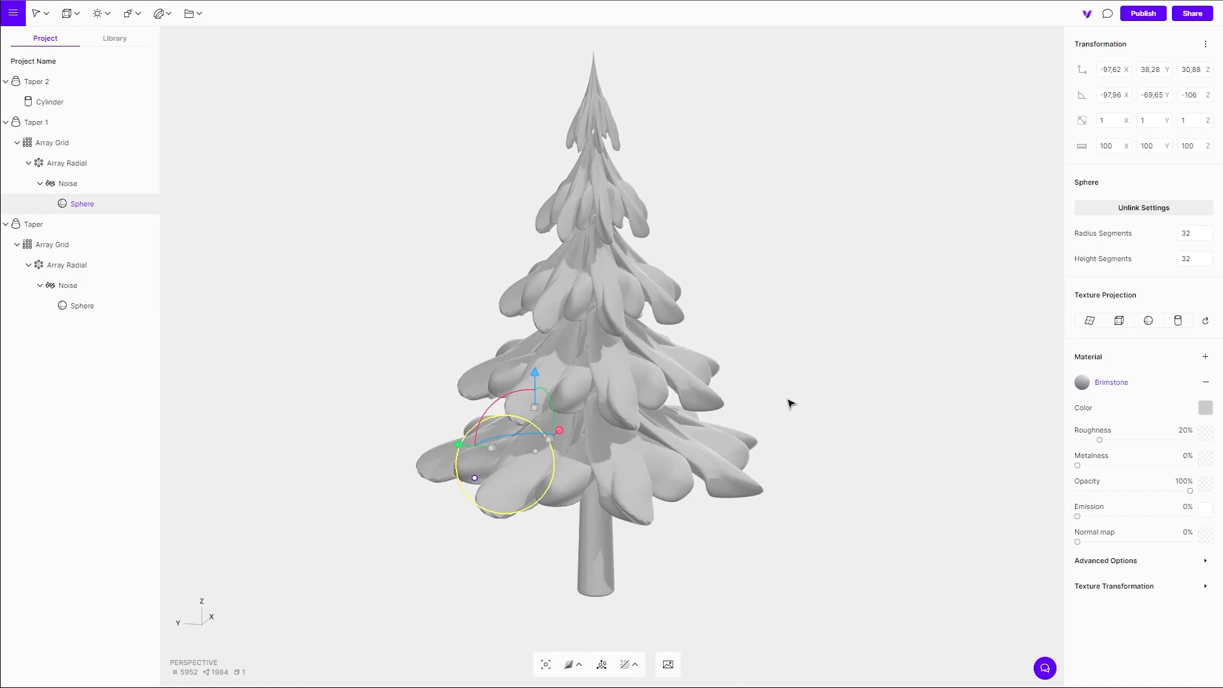
pyautogui.click(1206, 409)
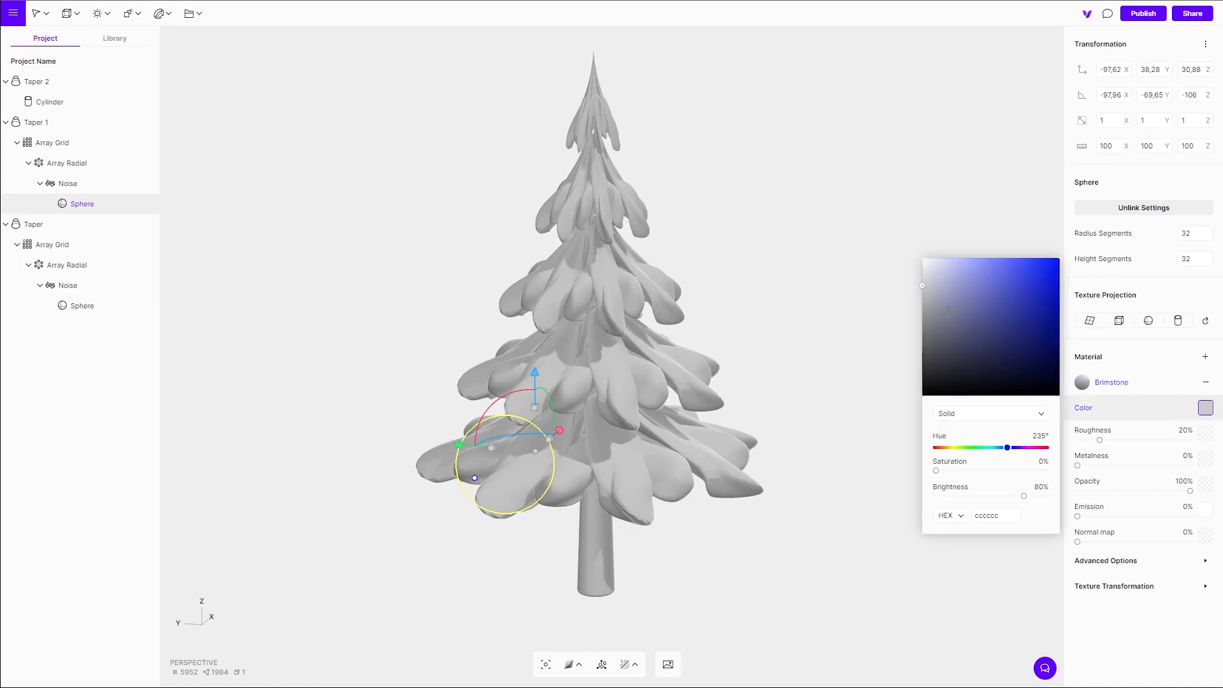
pyautogui.moveTo(921, 285); pyautogui.dragTo(901, 230)
pyautogui.moveTo(932, 280); pyautogui.dragTo(939, 256)
pyautogui.click(836, 227)
pyautogui.moveTo(873, 355); pyautogui.dragTo(628, 338)
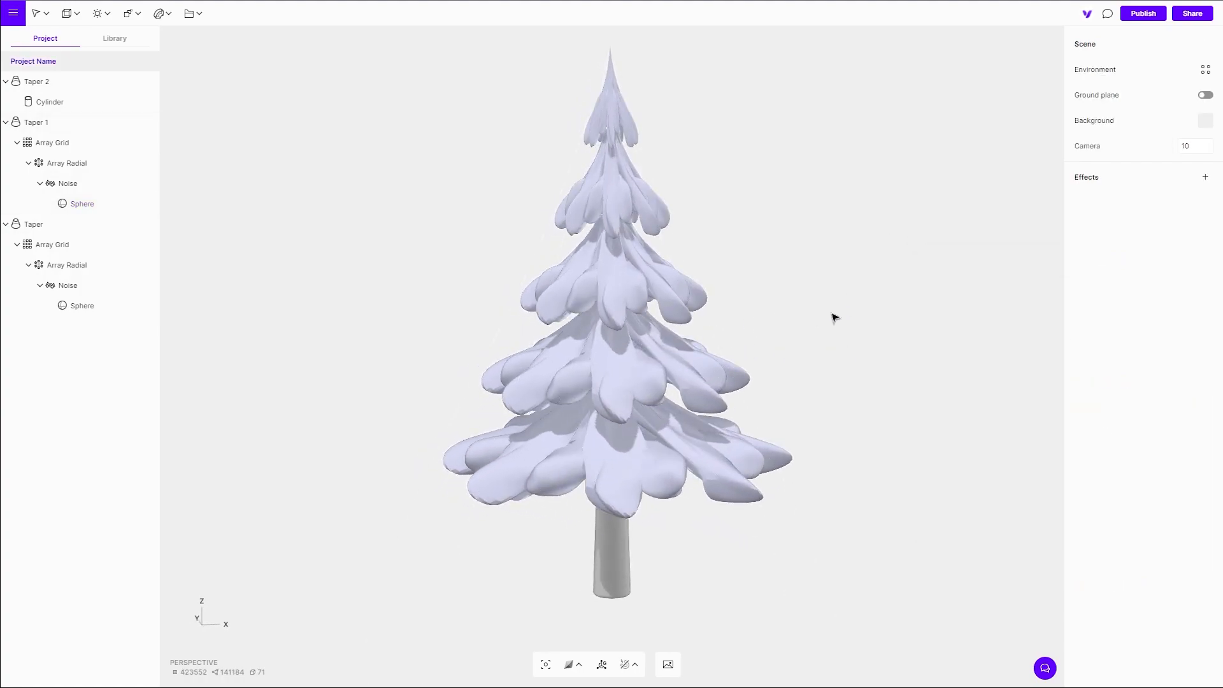